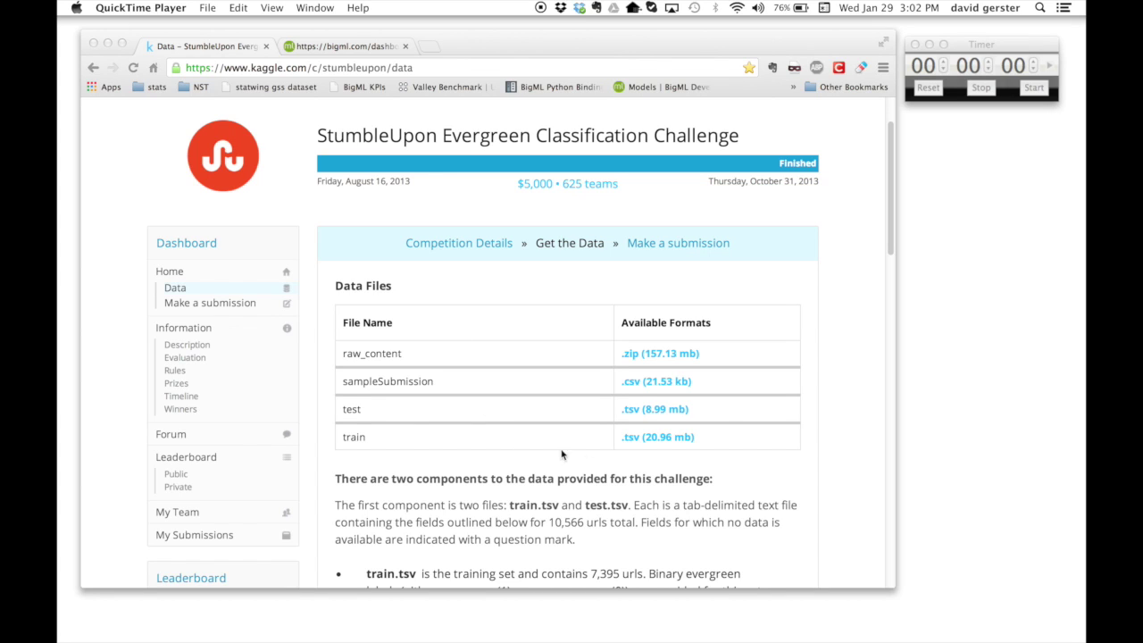
- Download train.tsv (20.96 MB) from the StumbleUpon Evergreen competition's Kaggle data page
click(661, 439)
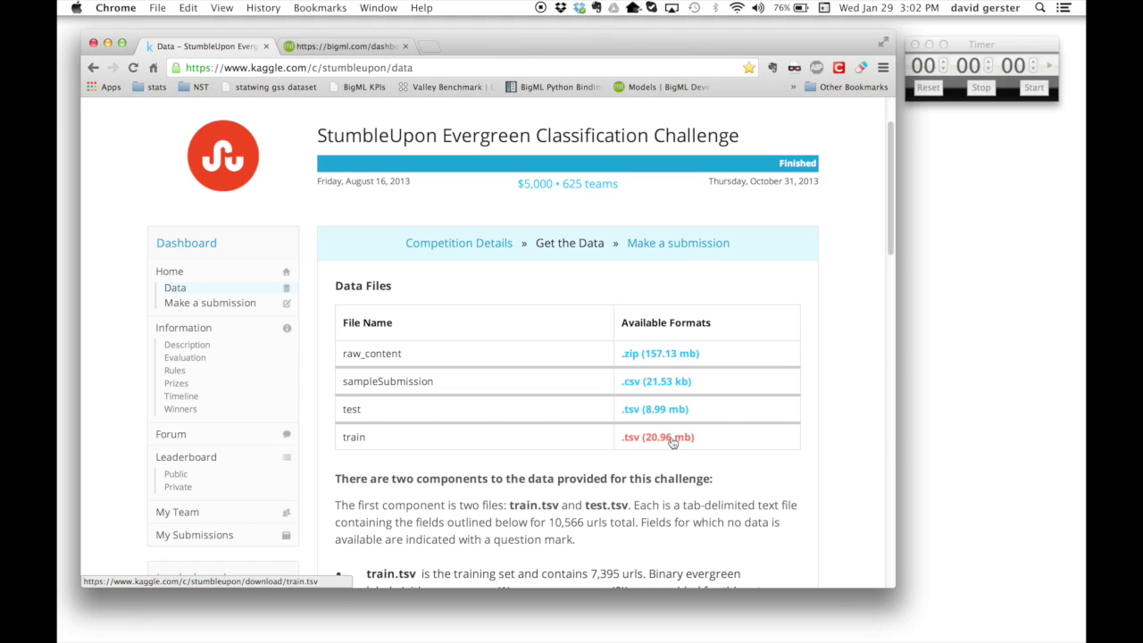
click(672, 442)
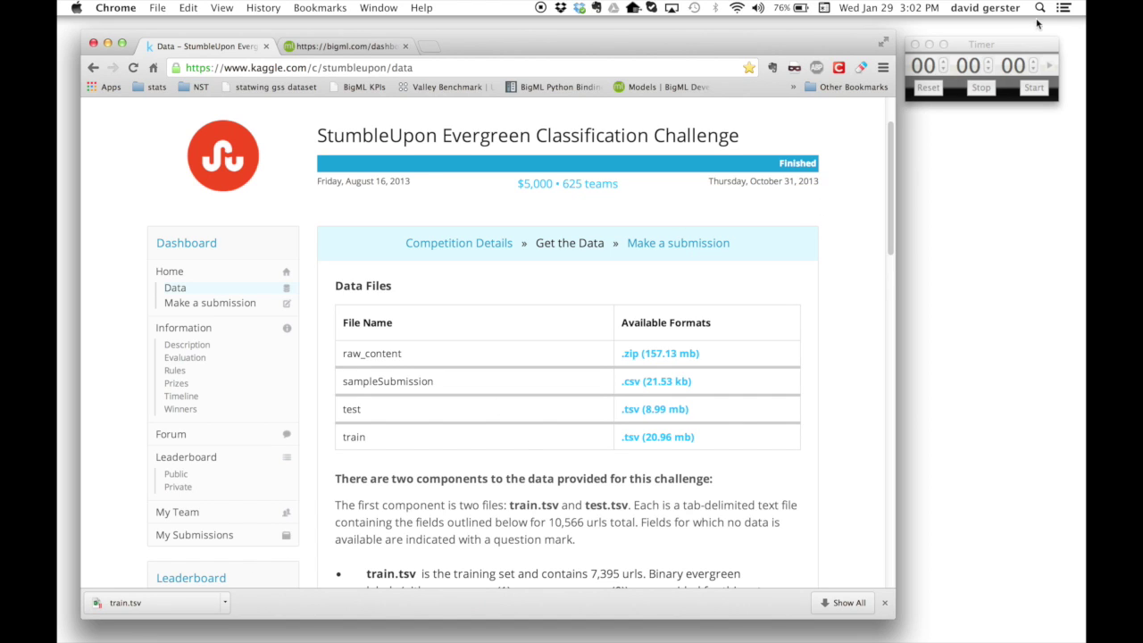
click(1026, 46)
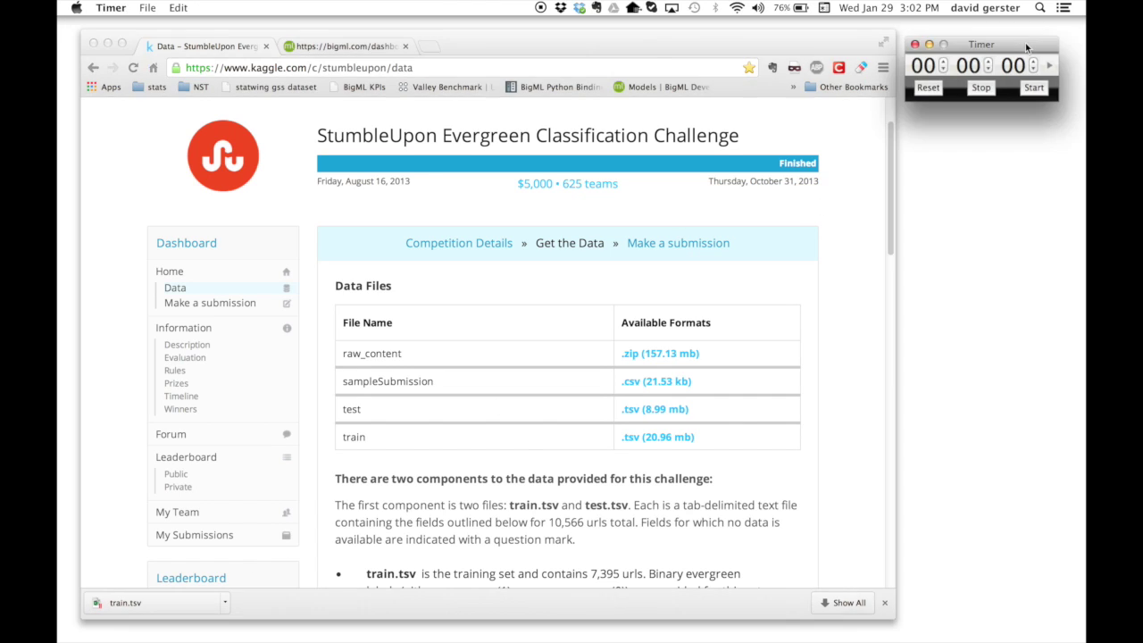
- Upload train.tsv (21.0 MB) to BigML Sources by dragging it in, then open the new source
click(1038, 89)
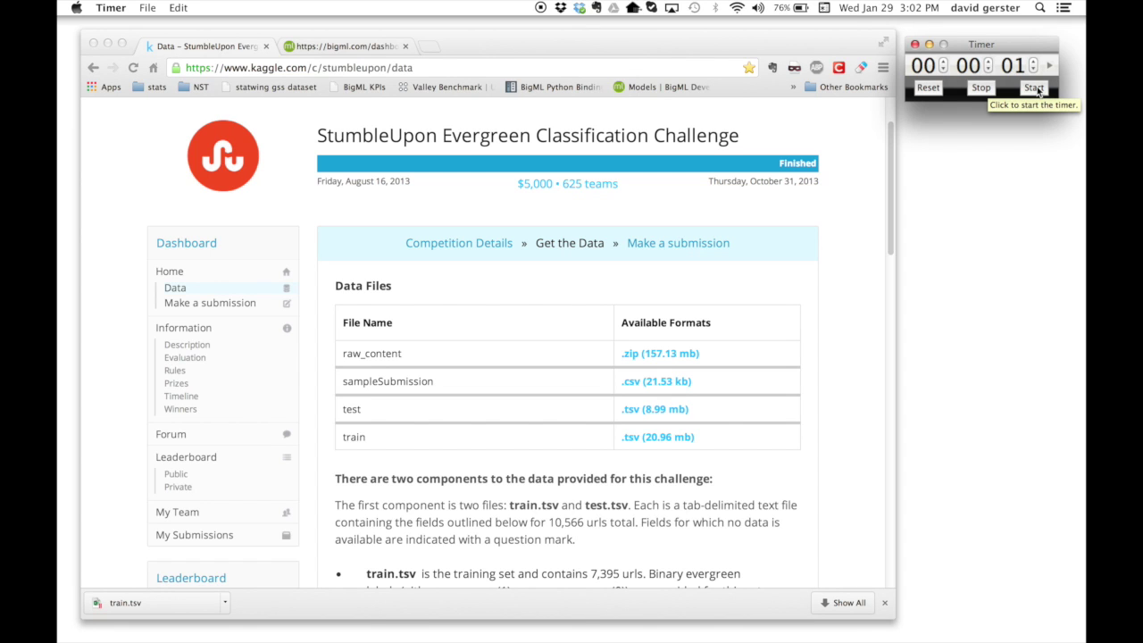
click(343, 48)
click(344, 47)
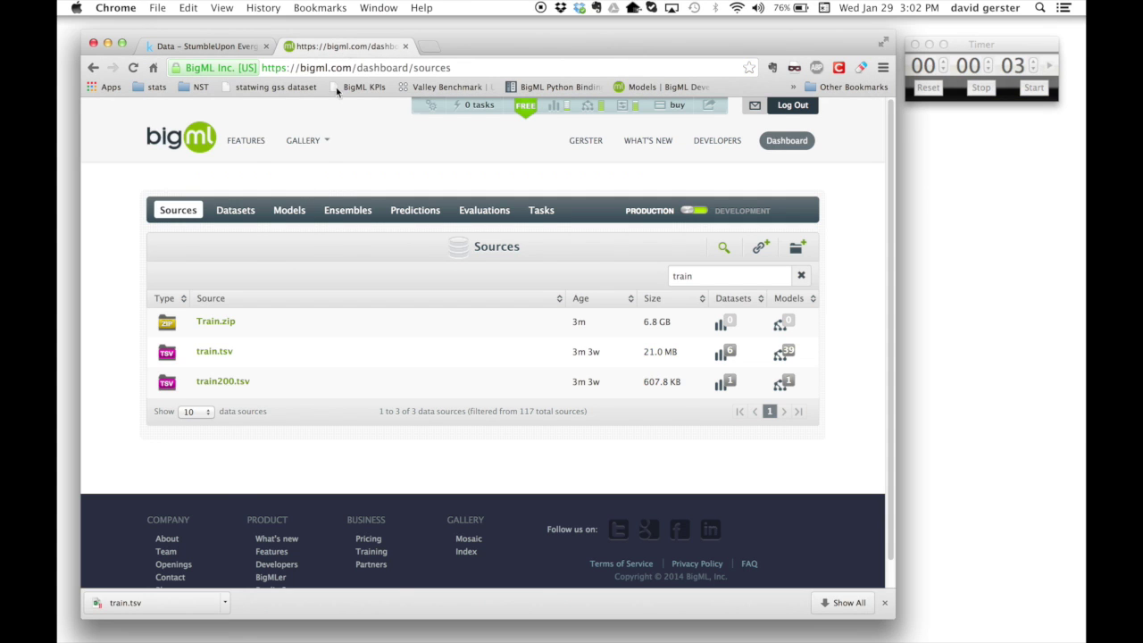
click(172, 603)
drag(171, 603, 329, 348)
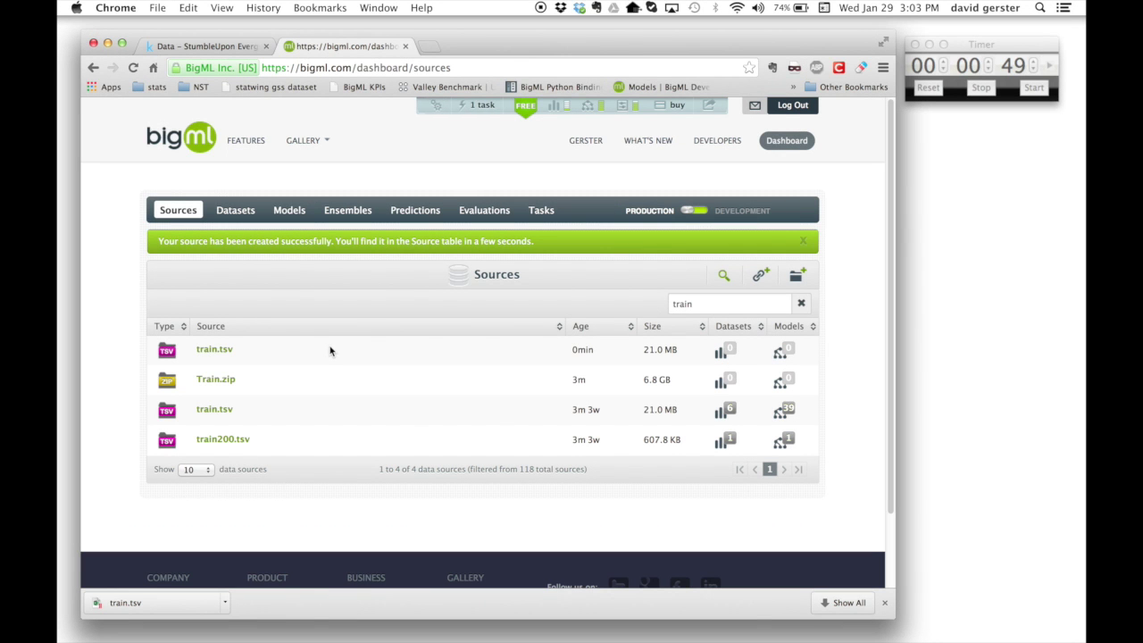
click(221, 354)
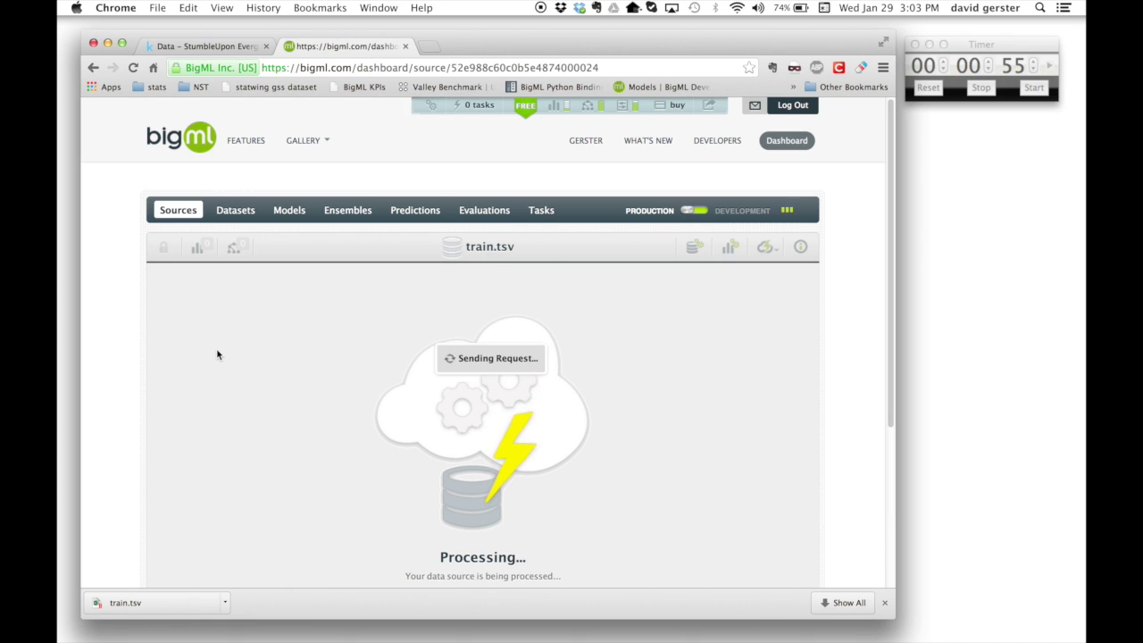
- Show 50 fields per page to list all 27 train.tsv fields down to the categorical label
scroll(217, 354, down, 2)
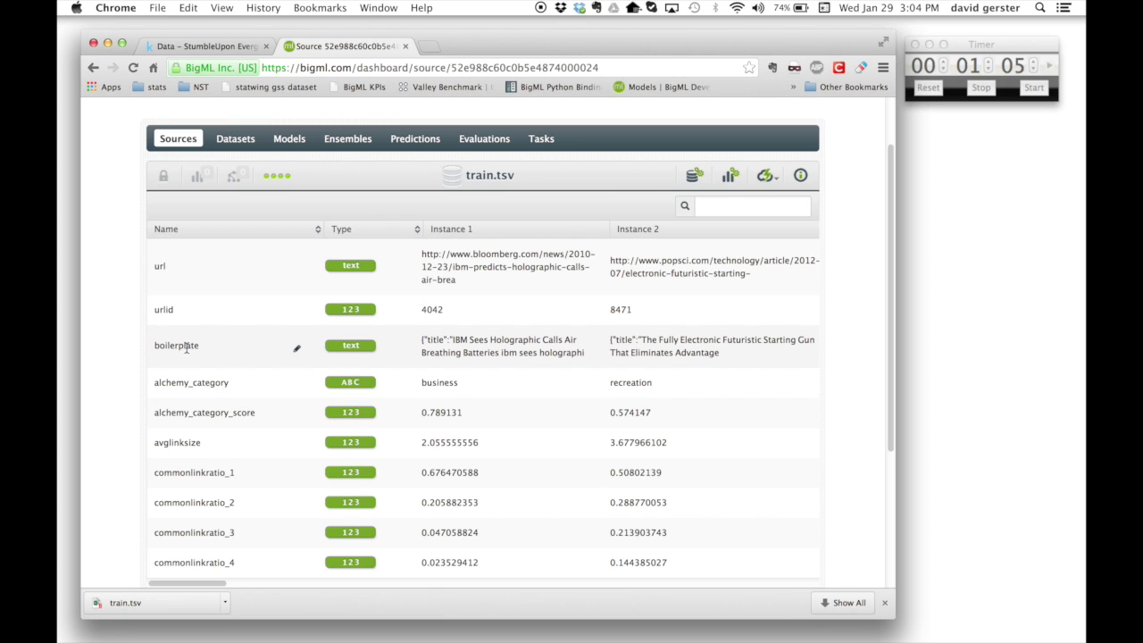
scroll(187, 348, down, 4)
click(201, 428)
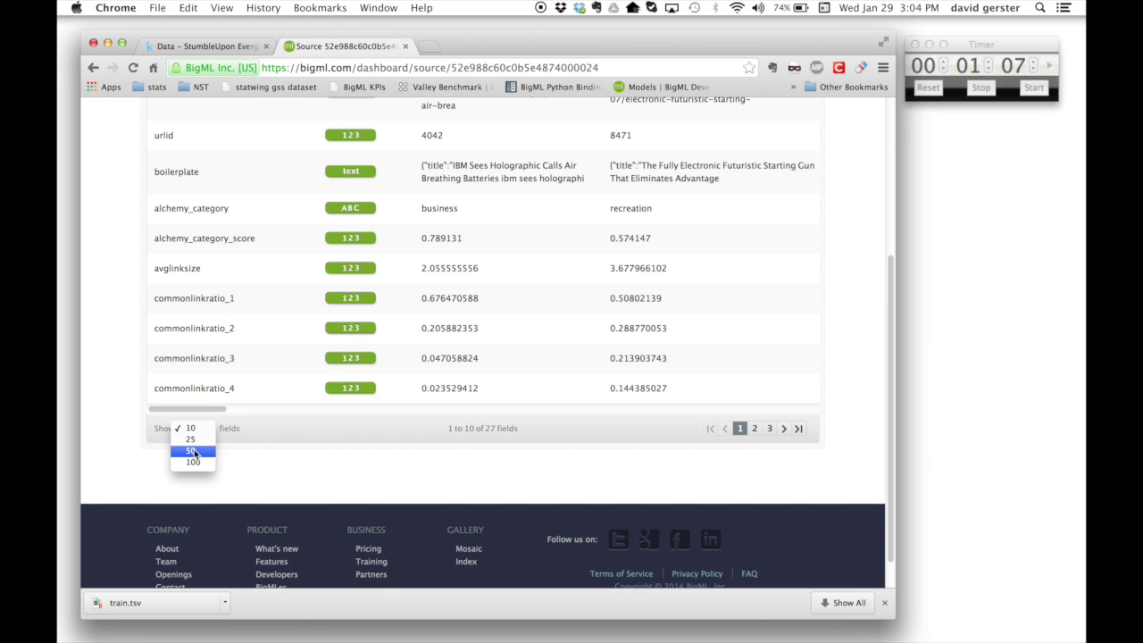
click(193, 449)
scroll(226, 280, down, 4)
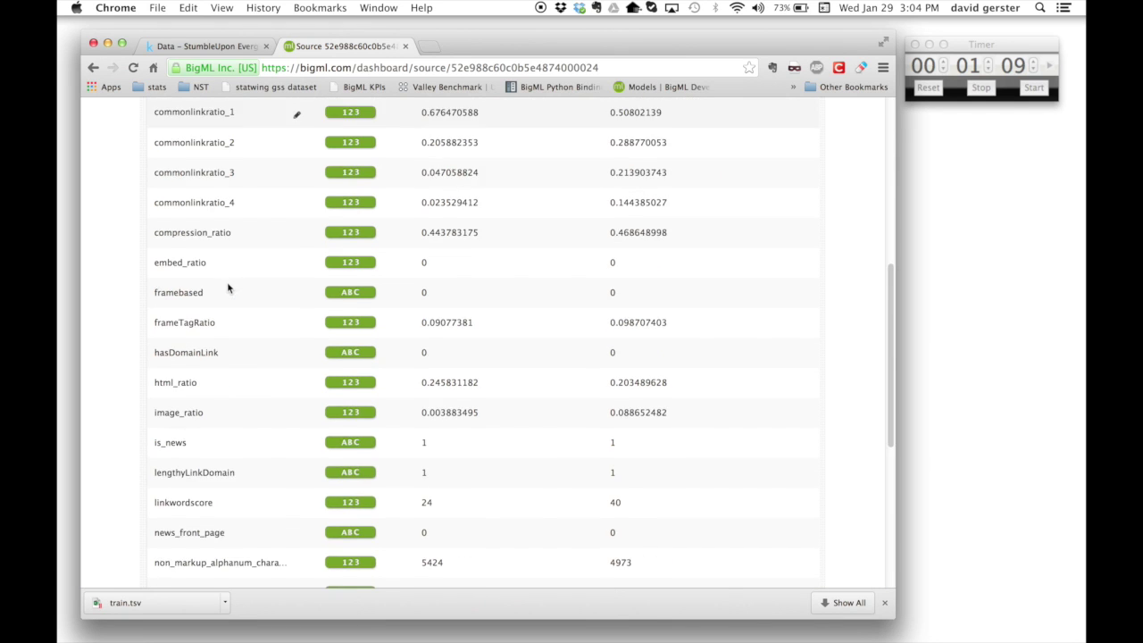
scroll(228, 286, down, 8)
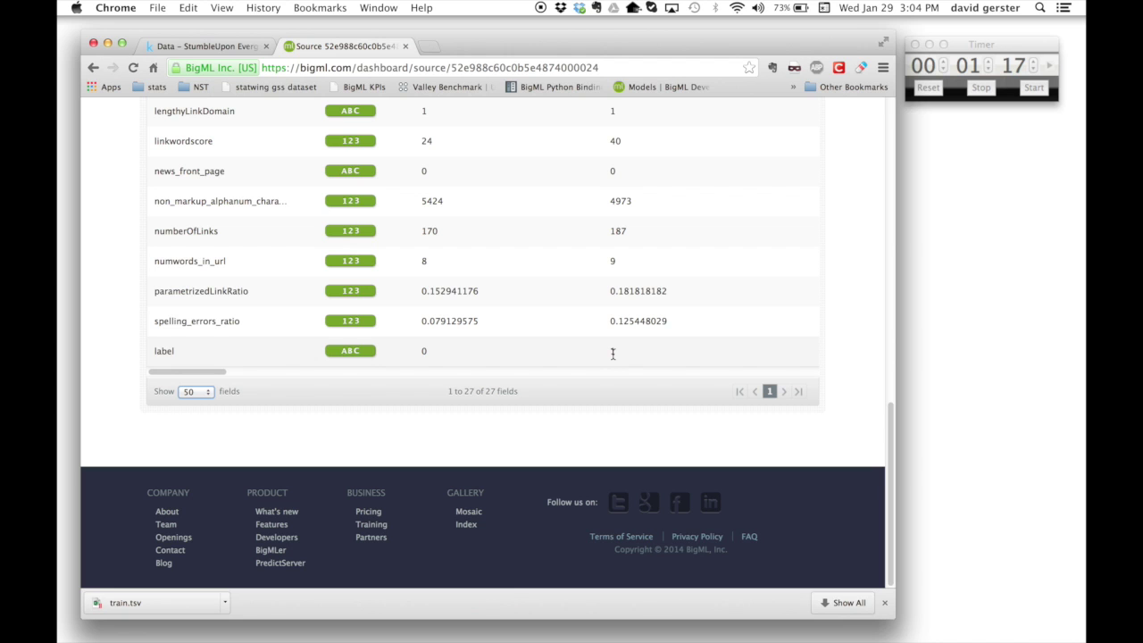
scroll(115, 317, up, 5)
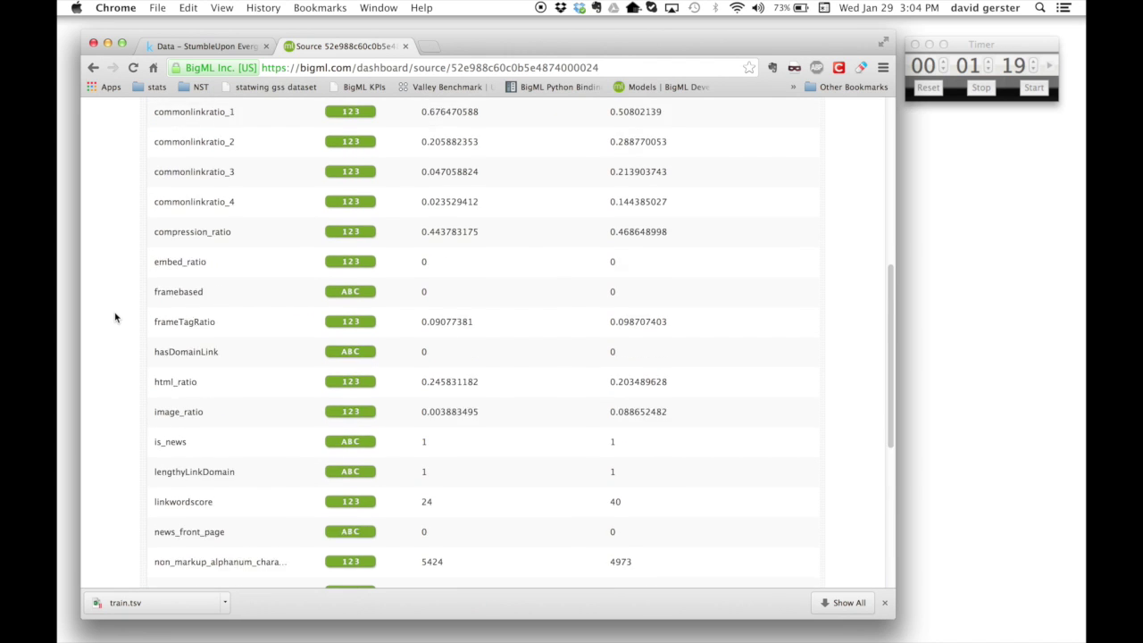
scroll(114, 317, up, 5)
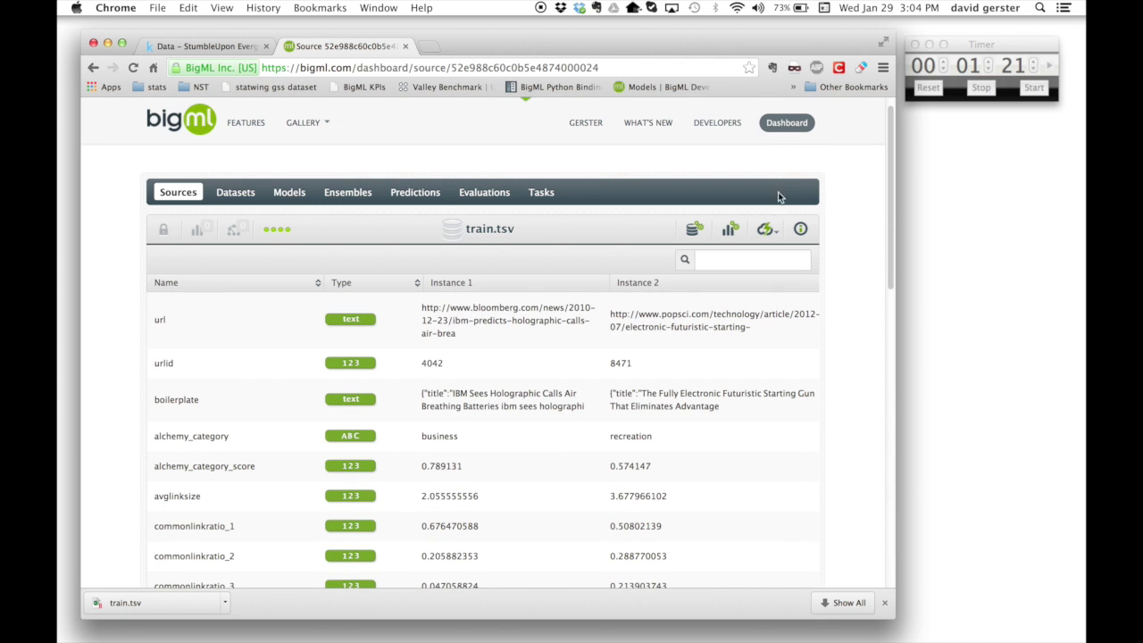
click(770, 230)
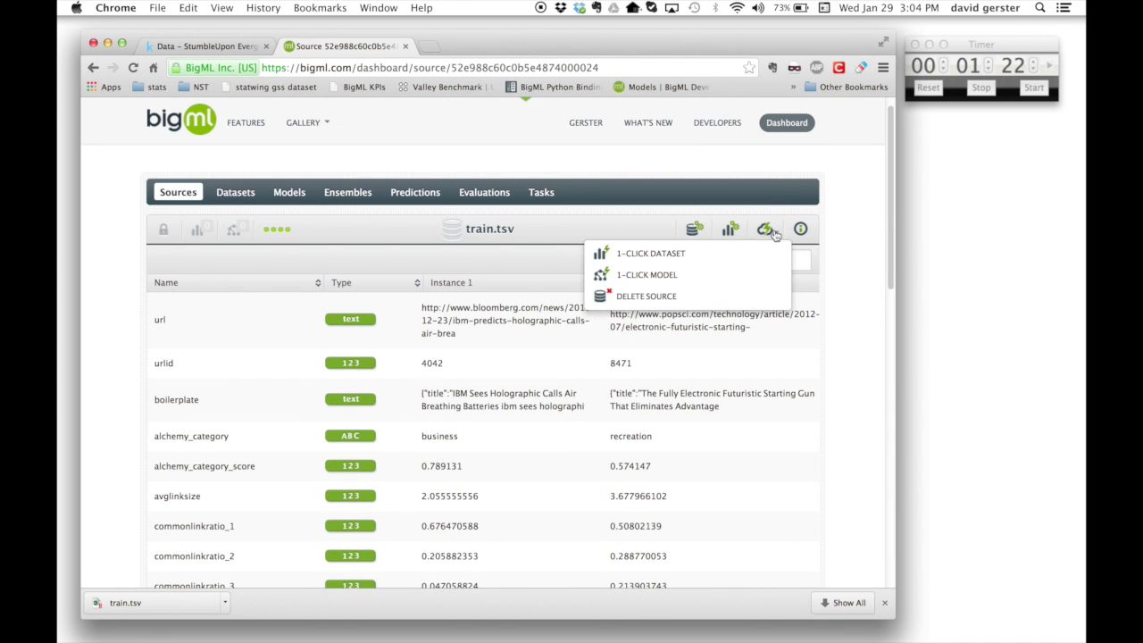
- Create 'train's dataset model' from the train.tsv source with 1-CLICK MODEL
click(748, 277)
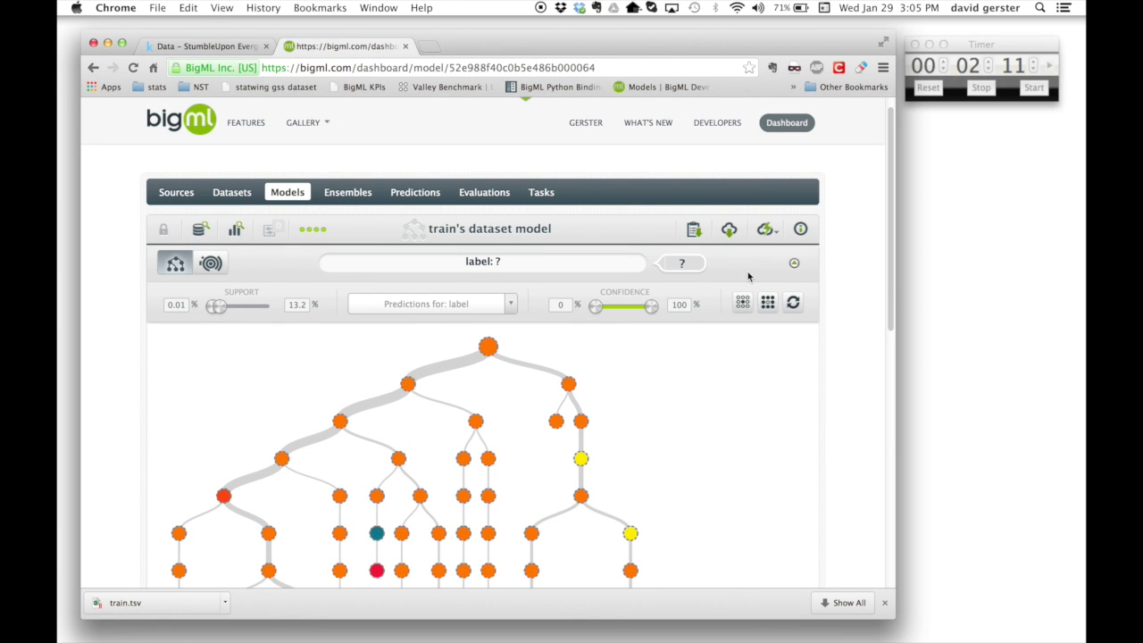
- Inspect the tree's root 'recipe' split and pin the prediction path at the yellow url node
scroll(745, 279, down, 3)
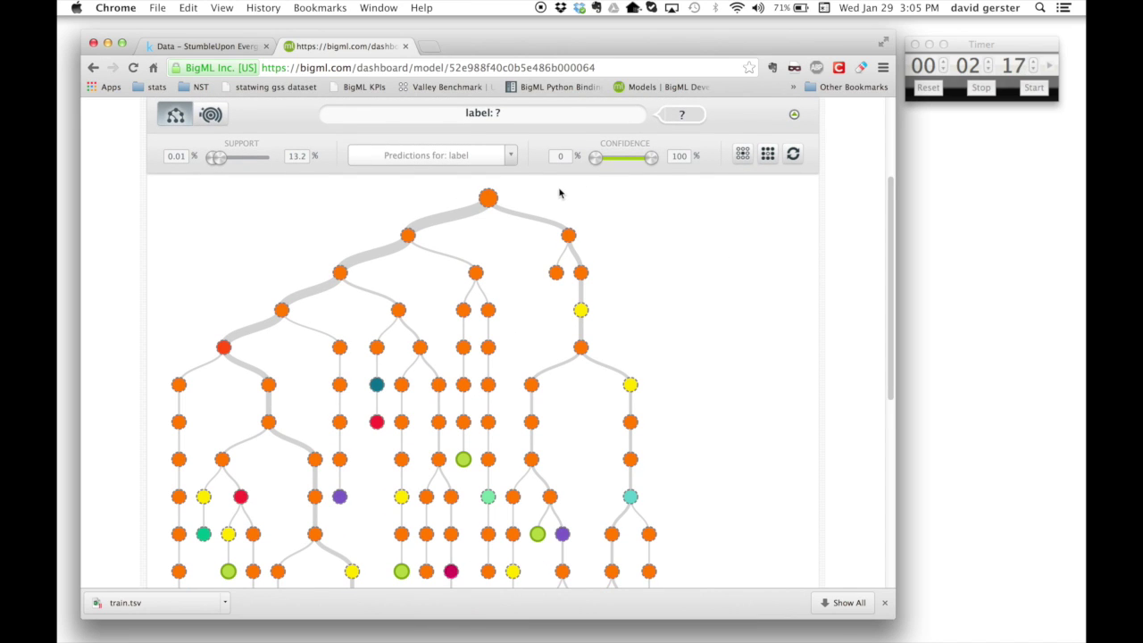
mouse_move(490, 200)
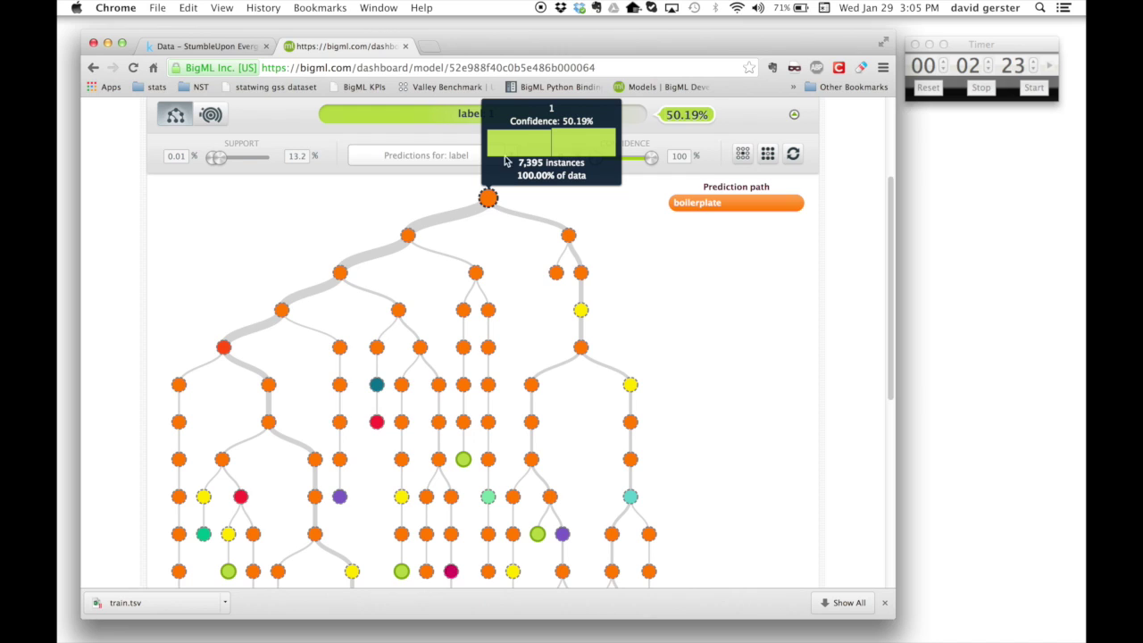
mouse_move(567, 142)
mouse_move(528, 147)
mouse_move(568, 238)
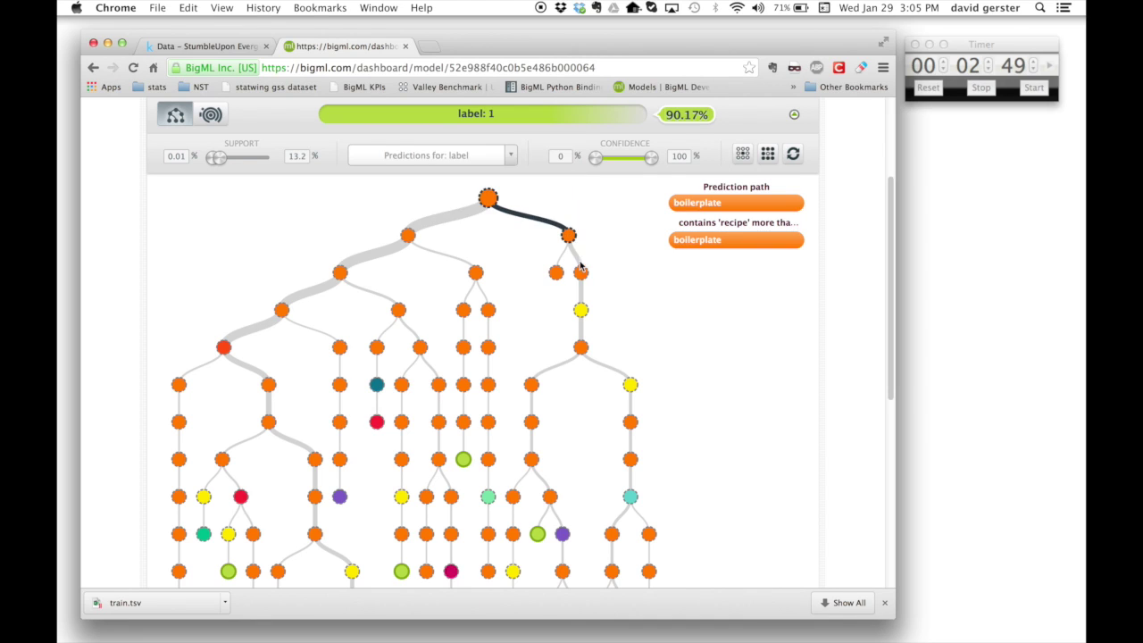
mouse_move(581, 274)
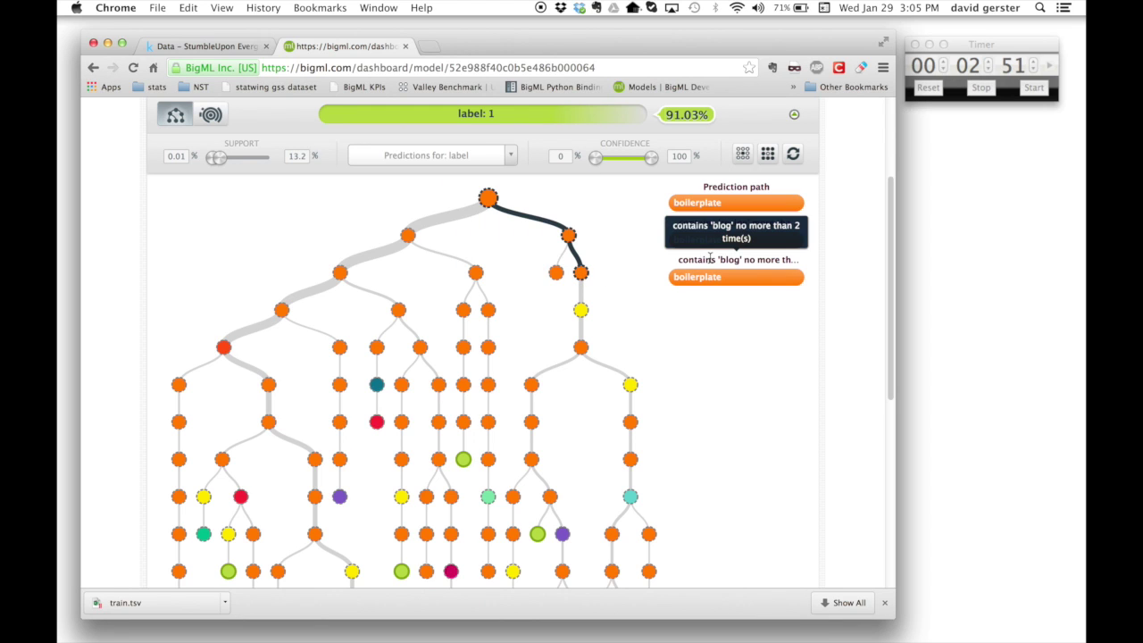
click(581, 310)
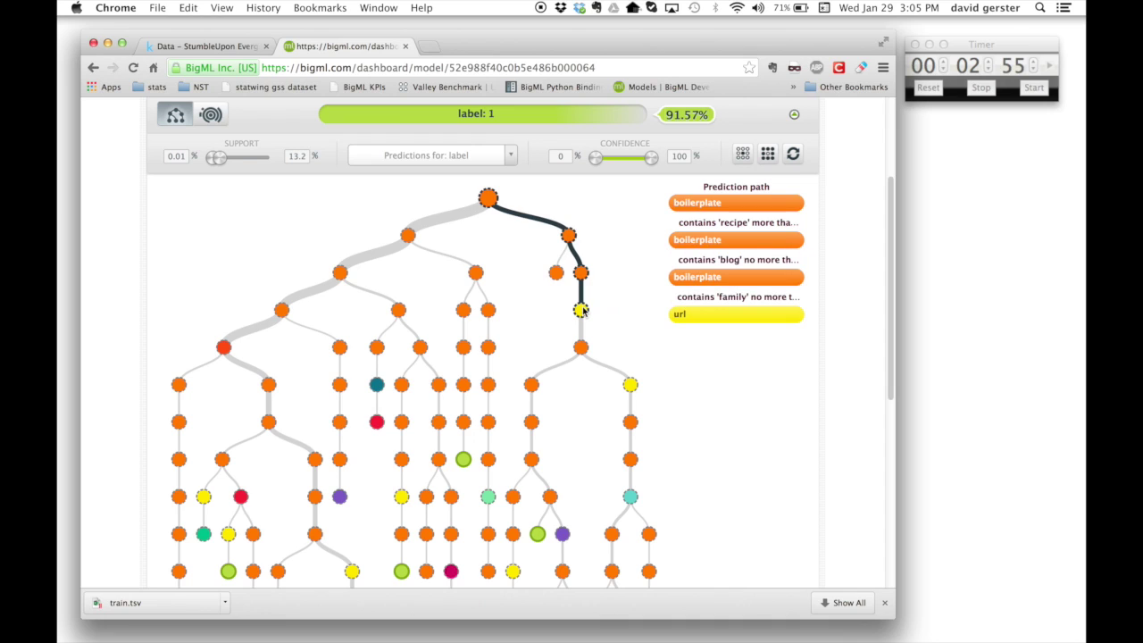
mouse_move(580, 310)
mouse_move(409, 236)
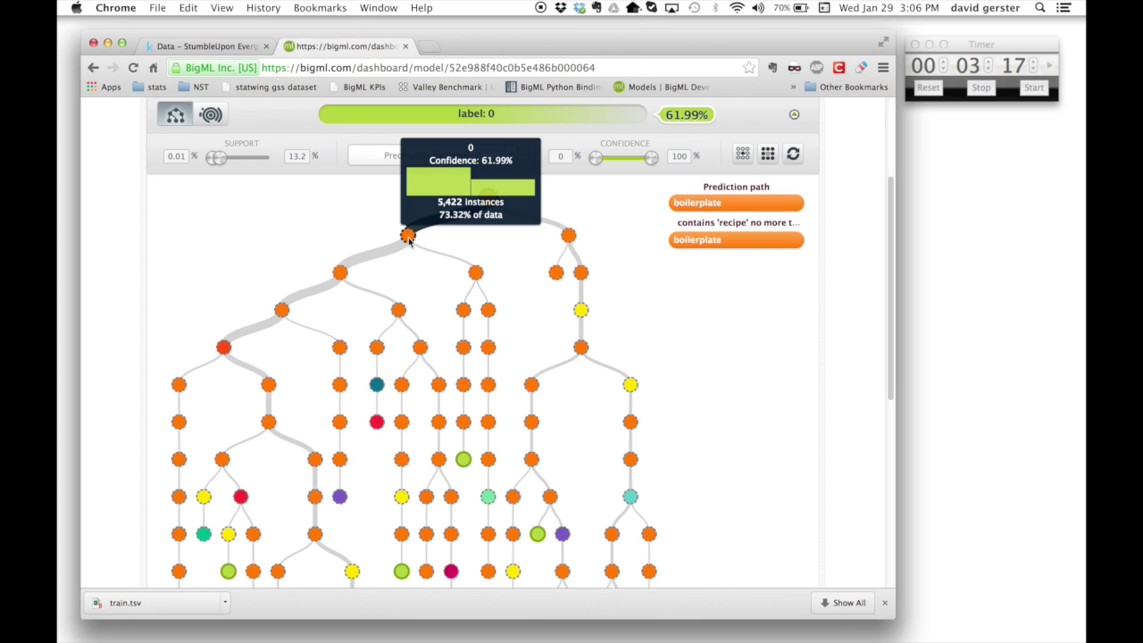
- Follow the left branch past 'salt', 'food', health and 'slice' to label 0 at 76.55%
mouse_move(339, 273)
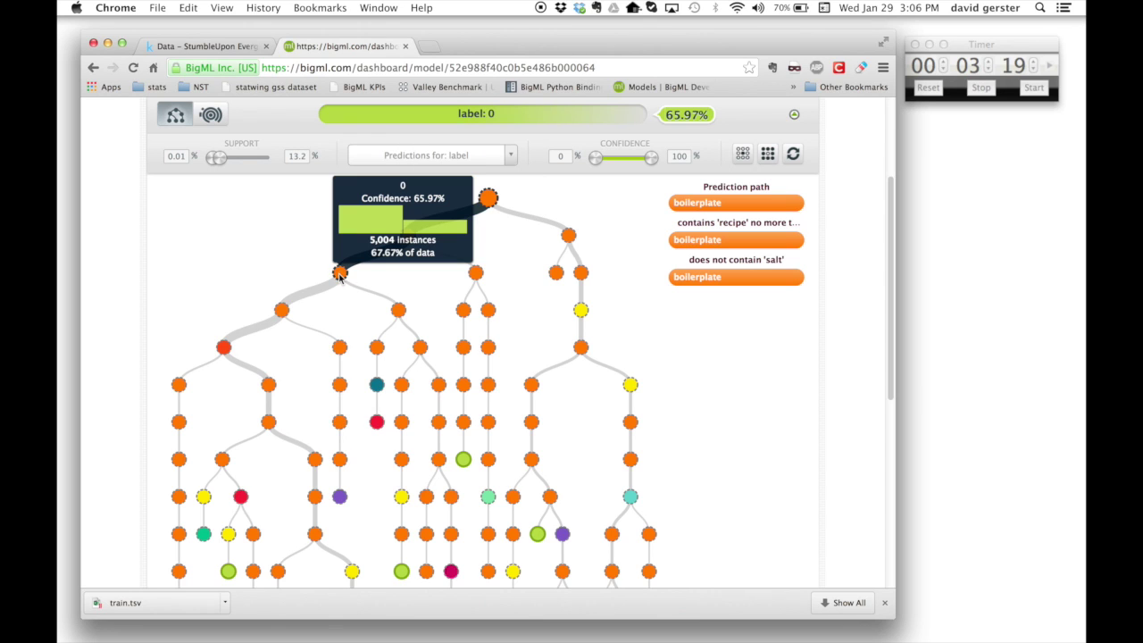
mouse_move(282, 310)
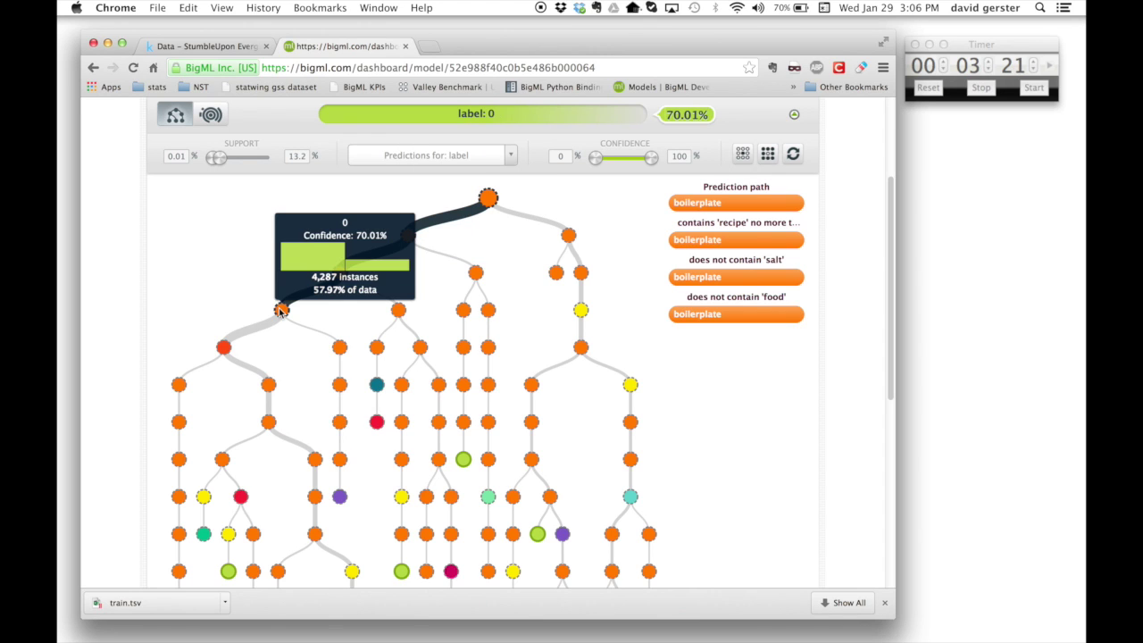
mouse_move(225, 348)
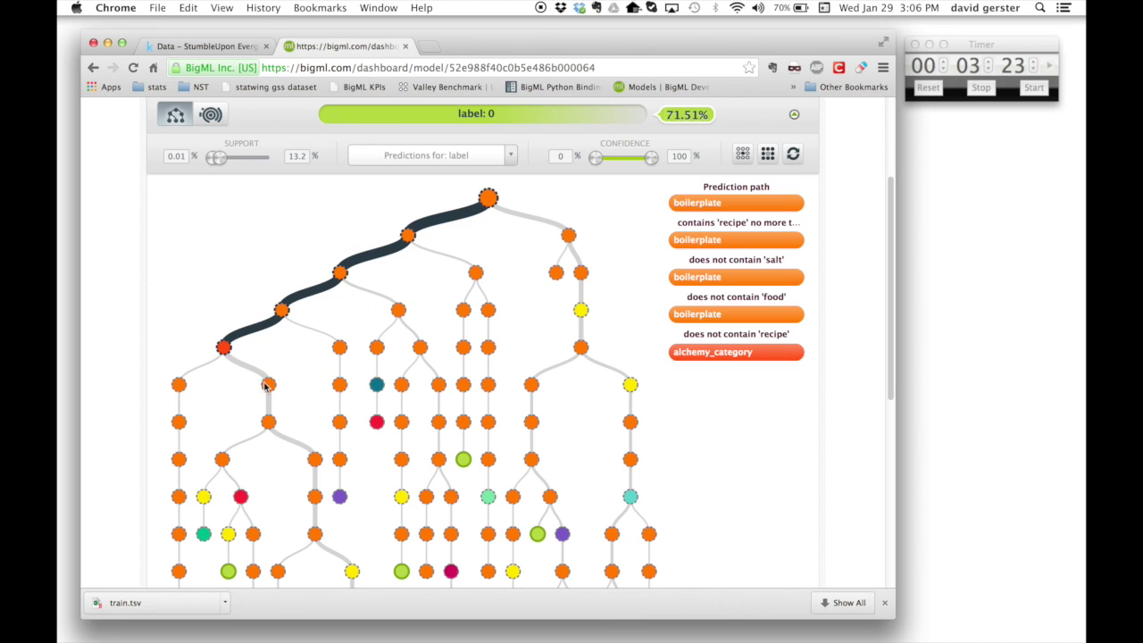
mouse_move(268, 384)
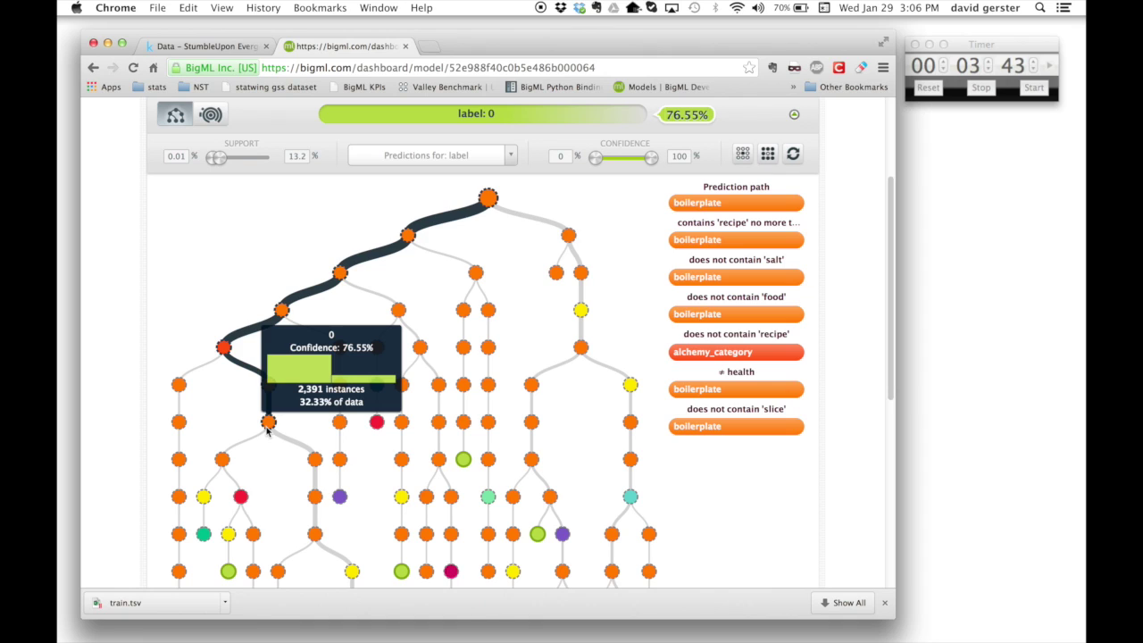
mouse_move(288, 379)
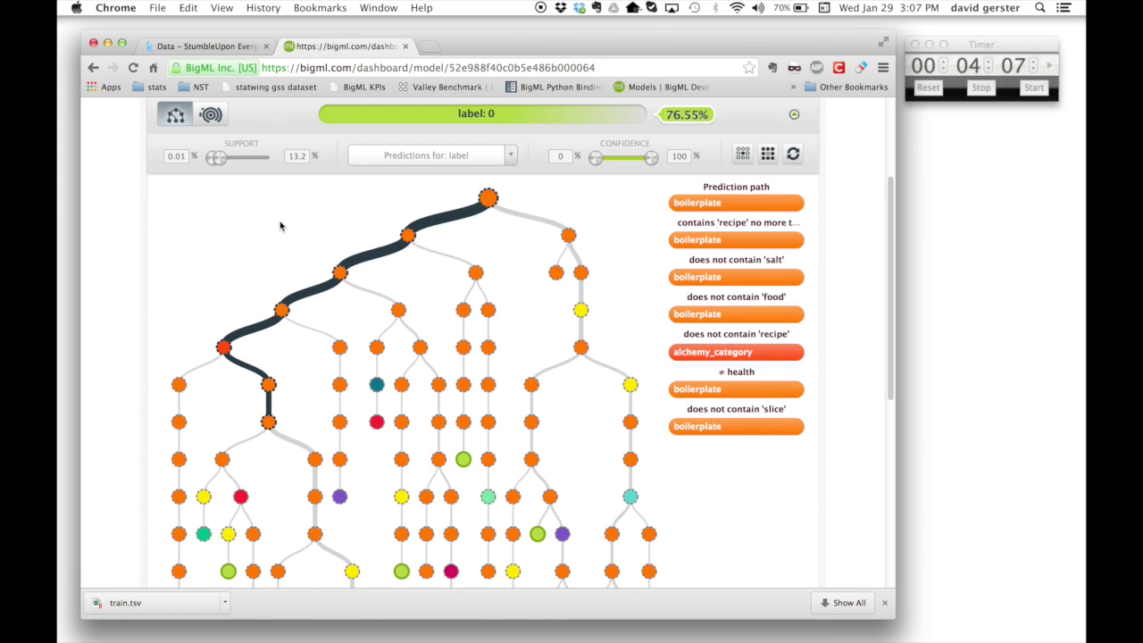
- Search datasets for 'train' and make a 1-click 80/20 Training | Test split of train's dataset
scroll(214, 259, up, 1)
scroll(214, 259, up, 3)
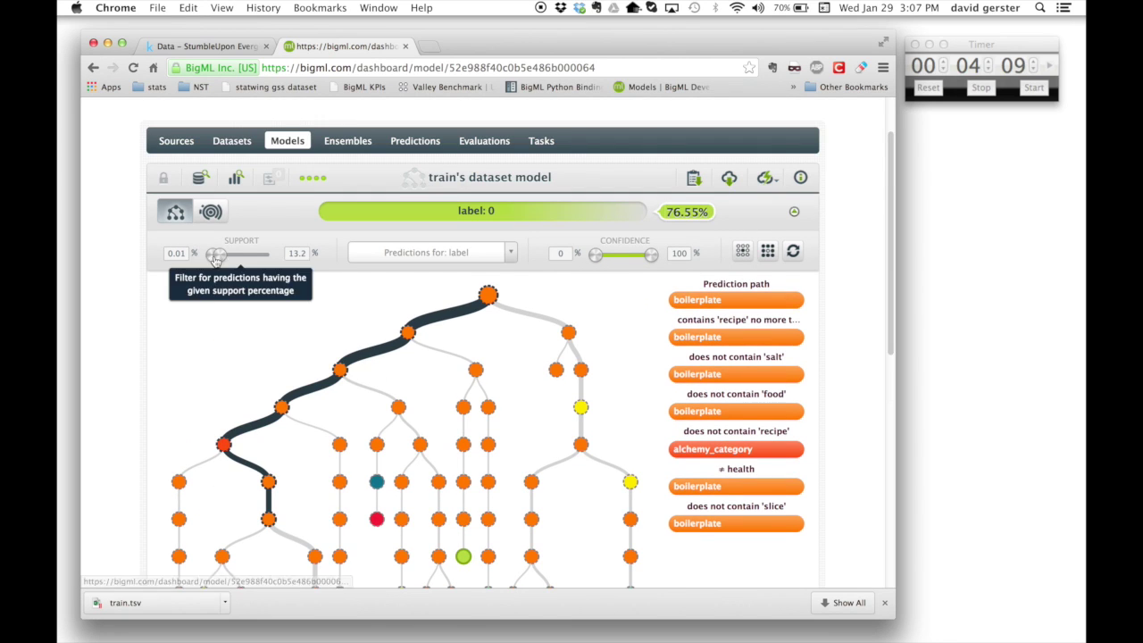
click(229, 140)
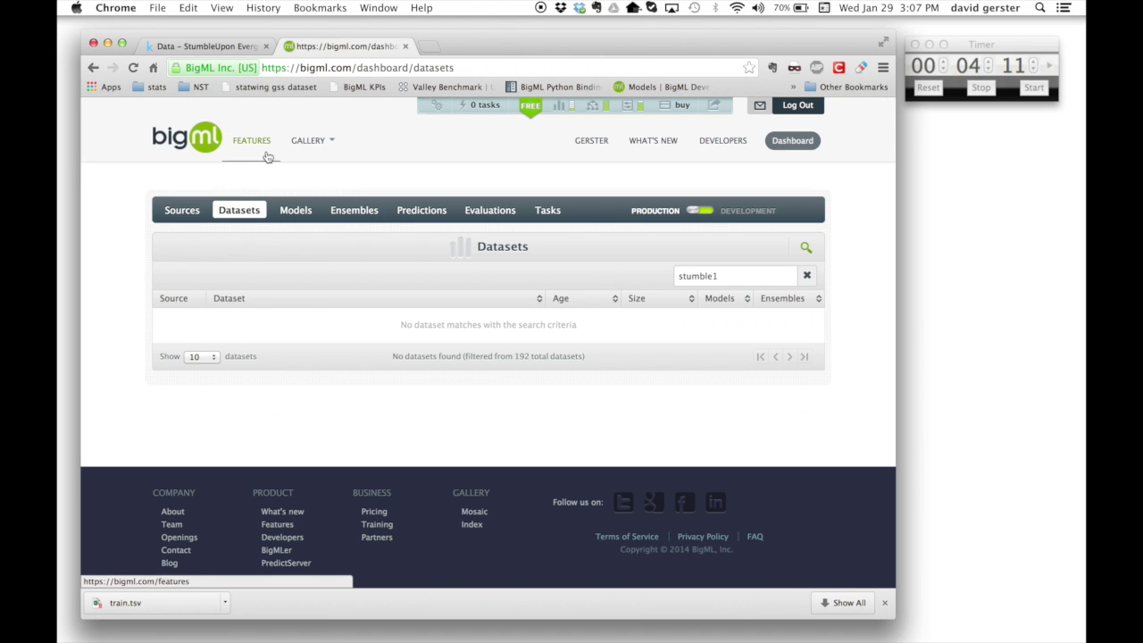
double_click(729, 276)
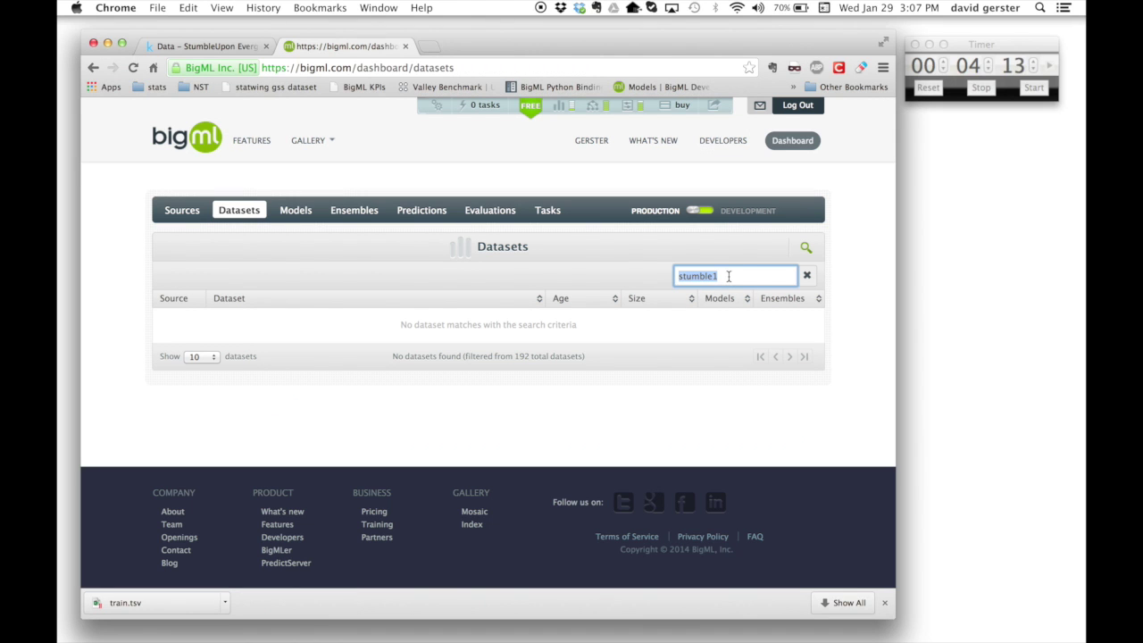
text(train)
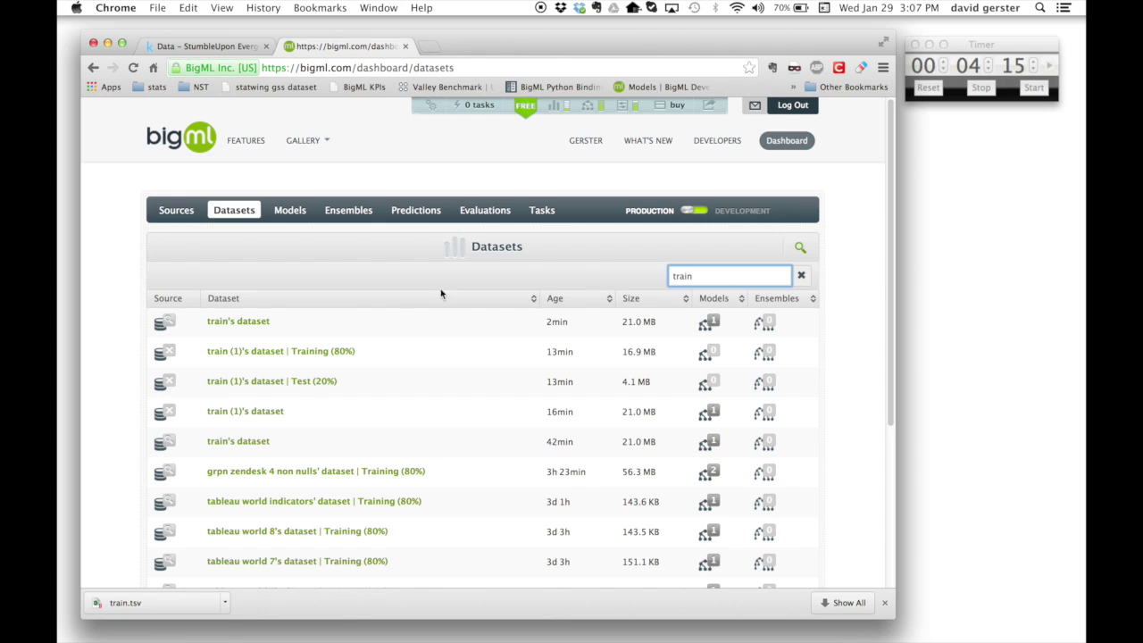
click(514, 322)
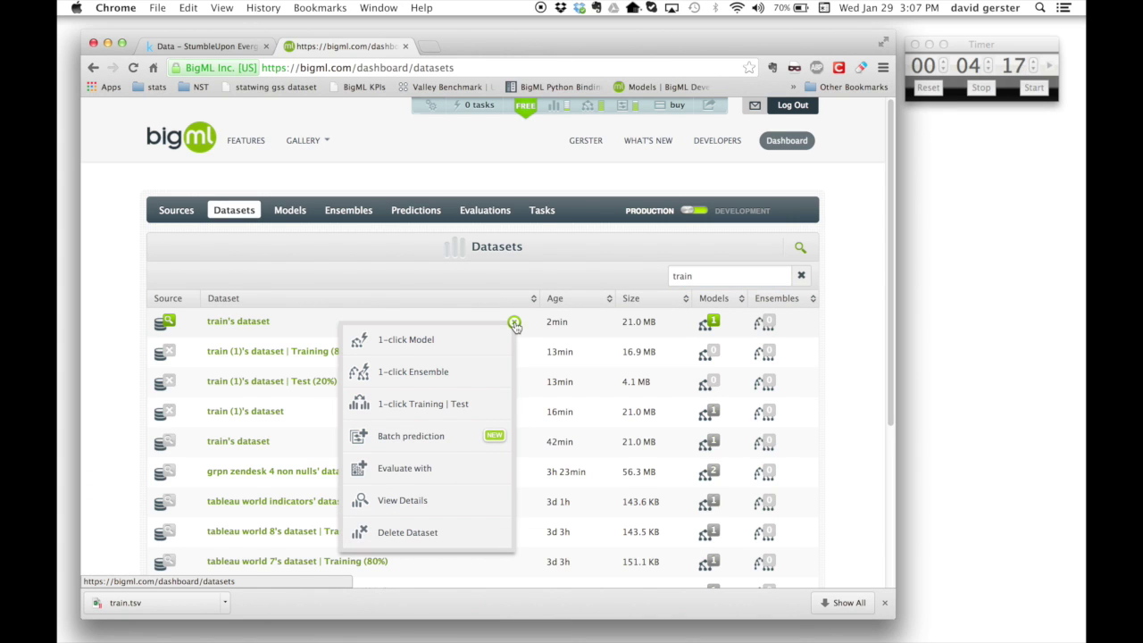
click(471, 402)
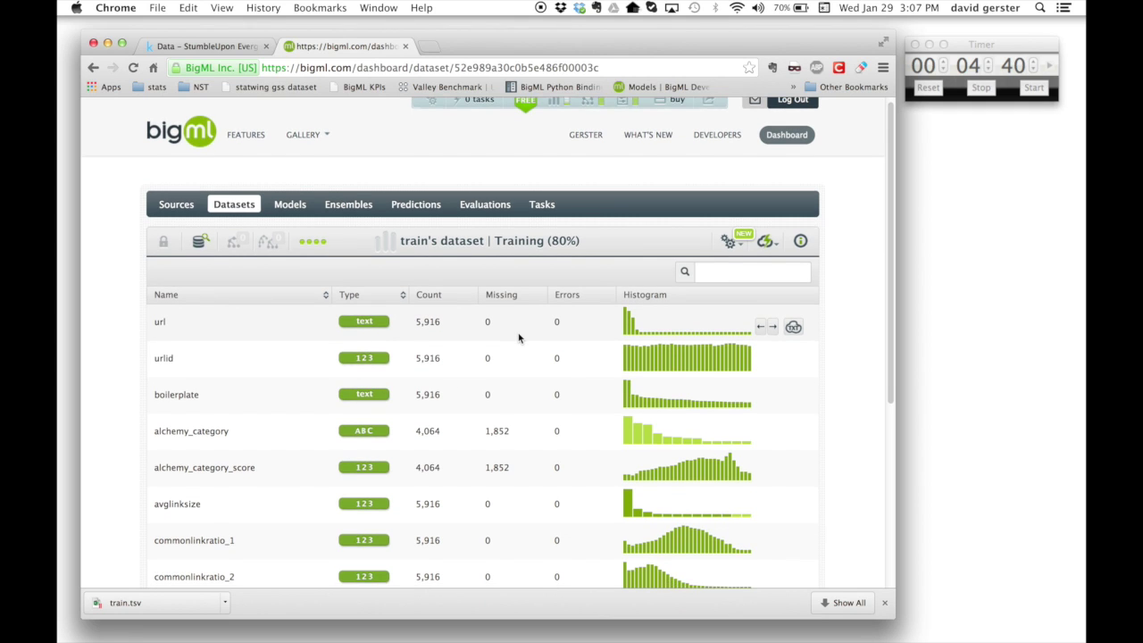
- Build a 1-click model from the Training (80%) dataset
scroll(518, 338, down, 2)
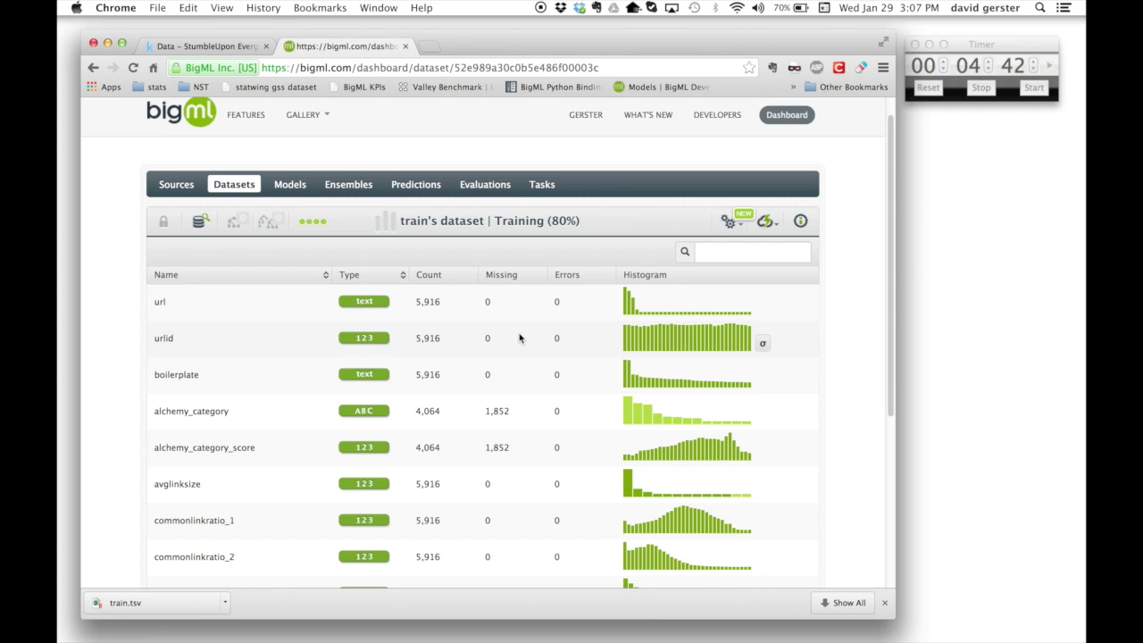
click(766, 223)
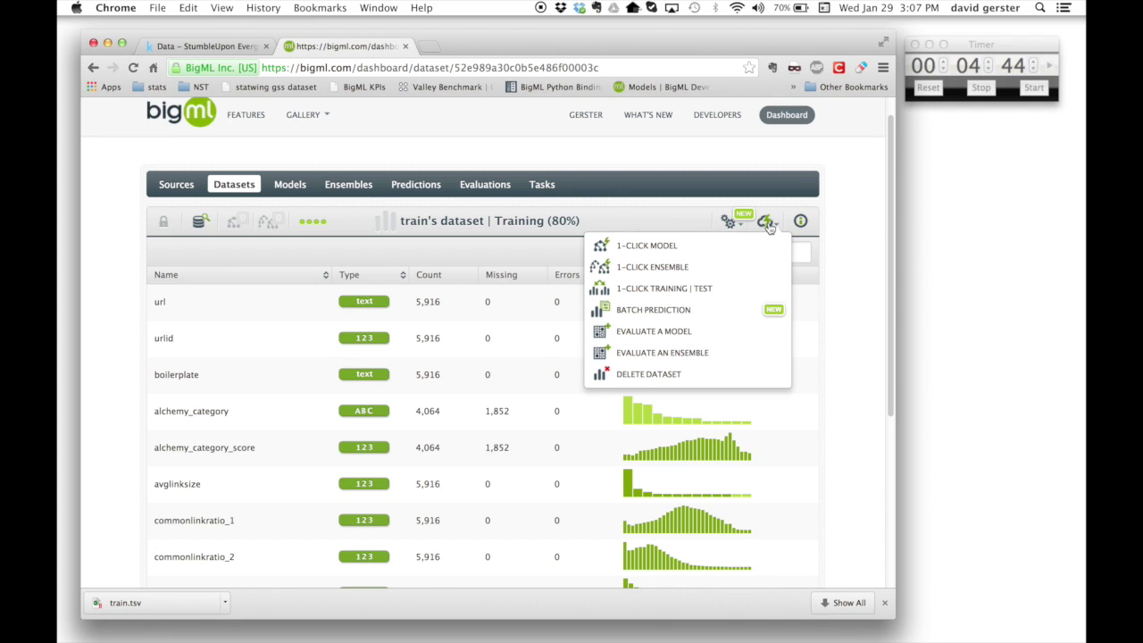
click(765, 243)
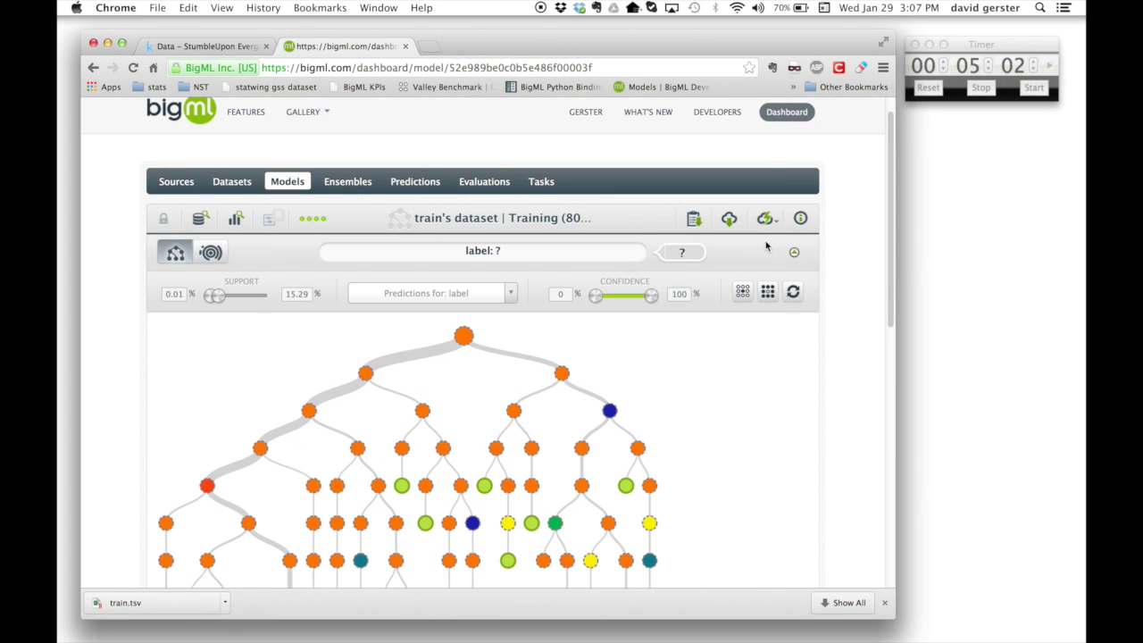
- Evaluate the new model against the Test (20%) dataset
scroll(722, 343, down, 2)
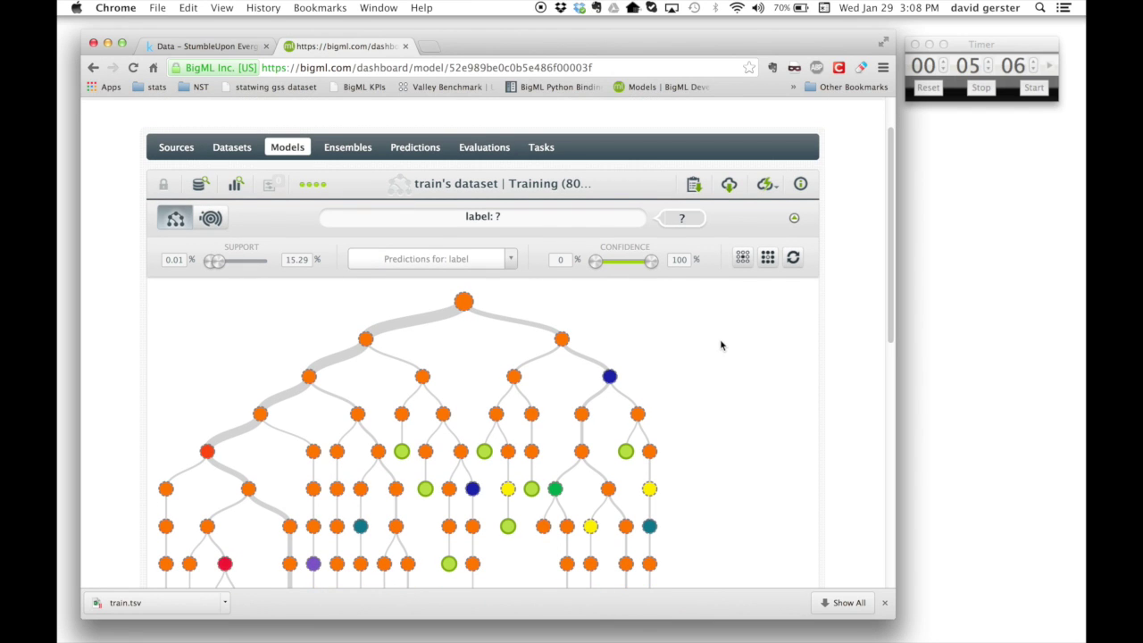
click(765, 184)
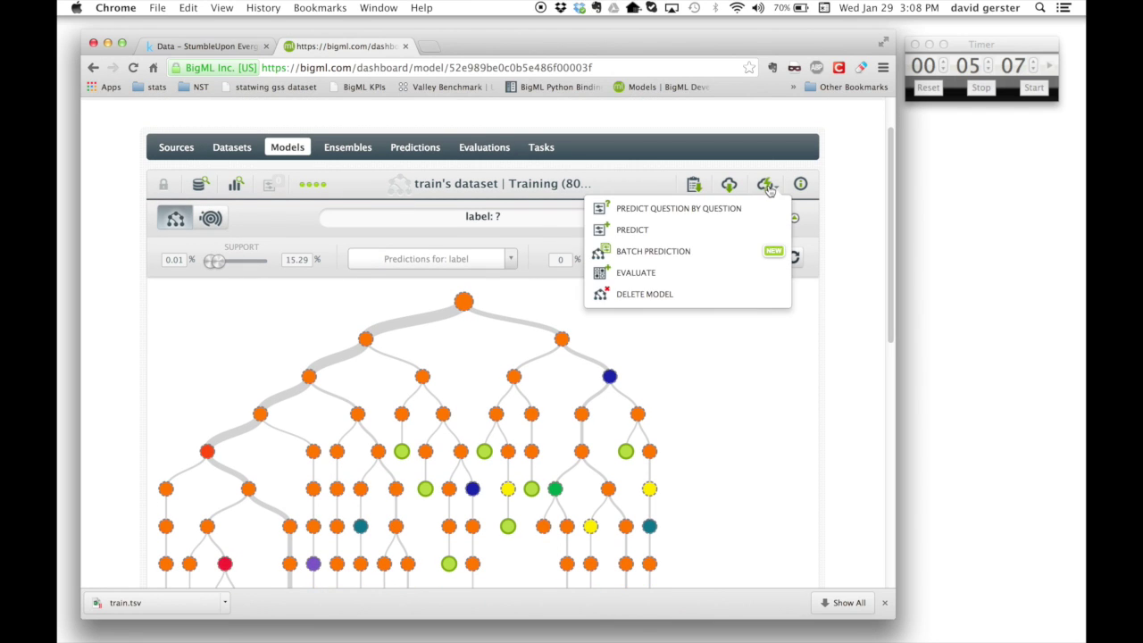
click(710, 274)
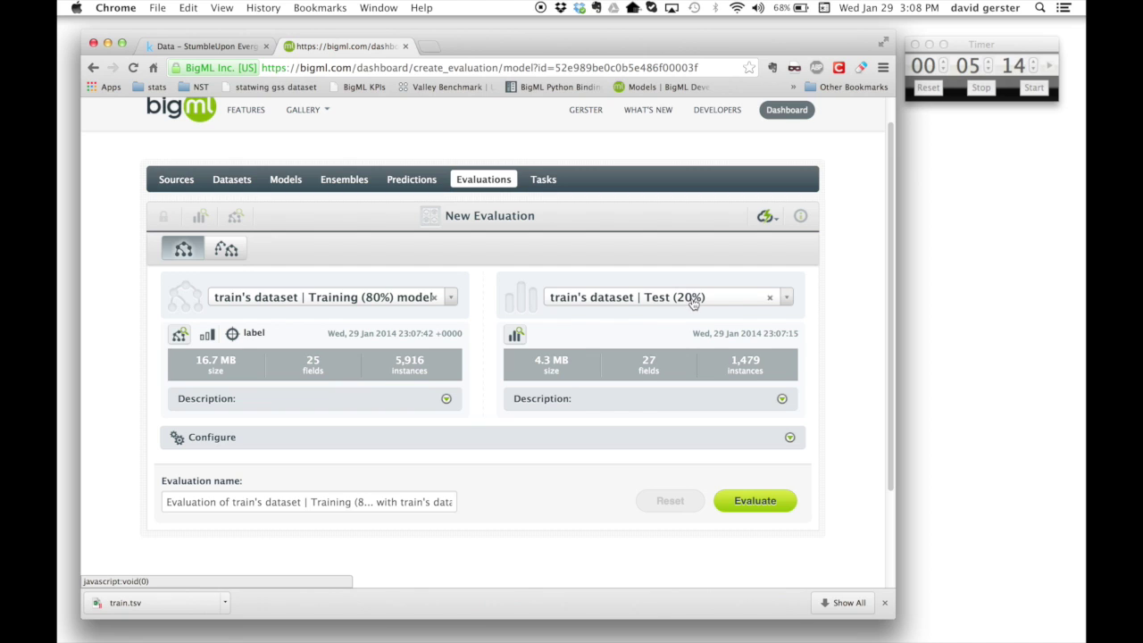
click(753, 501)
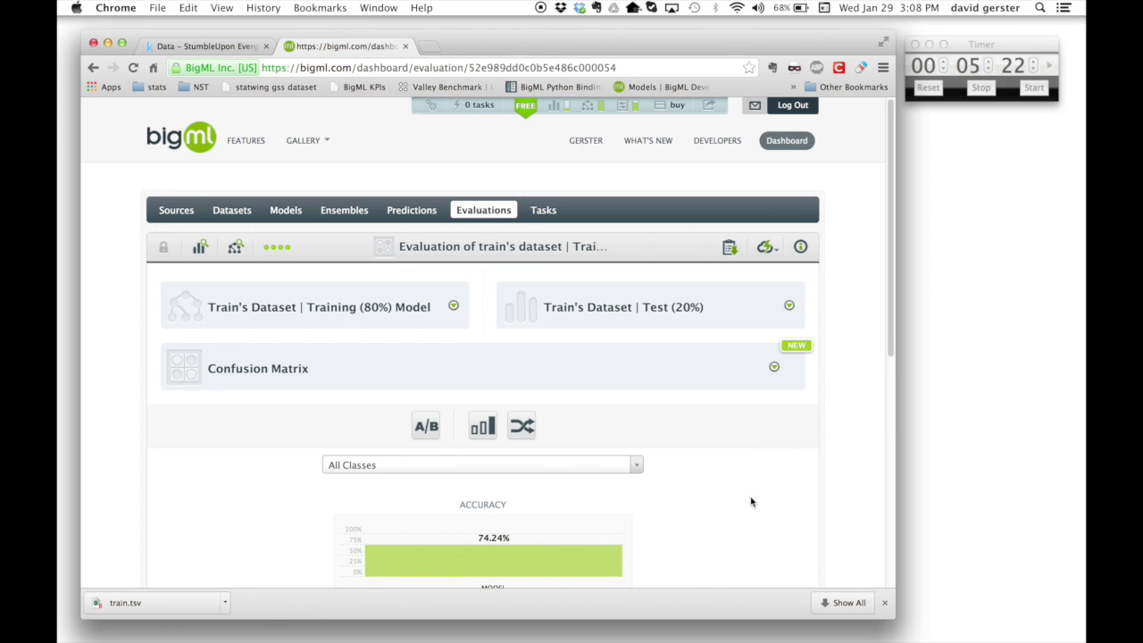
- Compare the evaluation's 74.24% accuracy with the mode baseline's 50.98%
scroll(748, 502, down, 5)
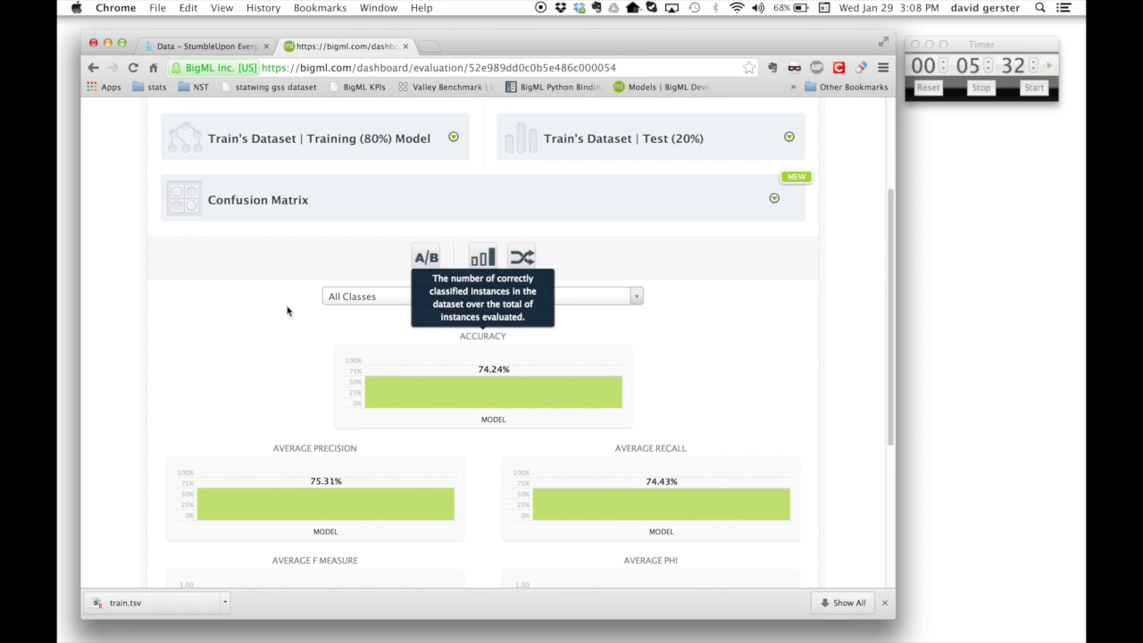
click(479, 259)
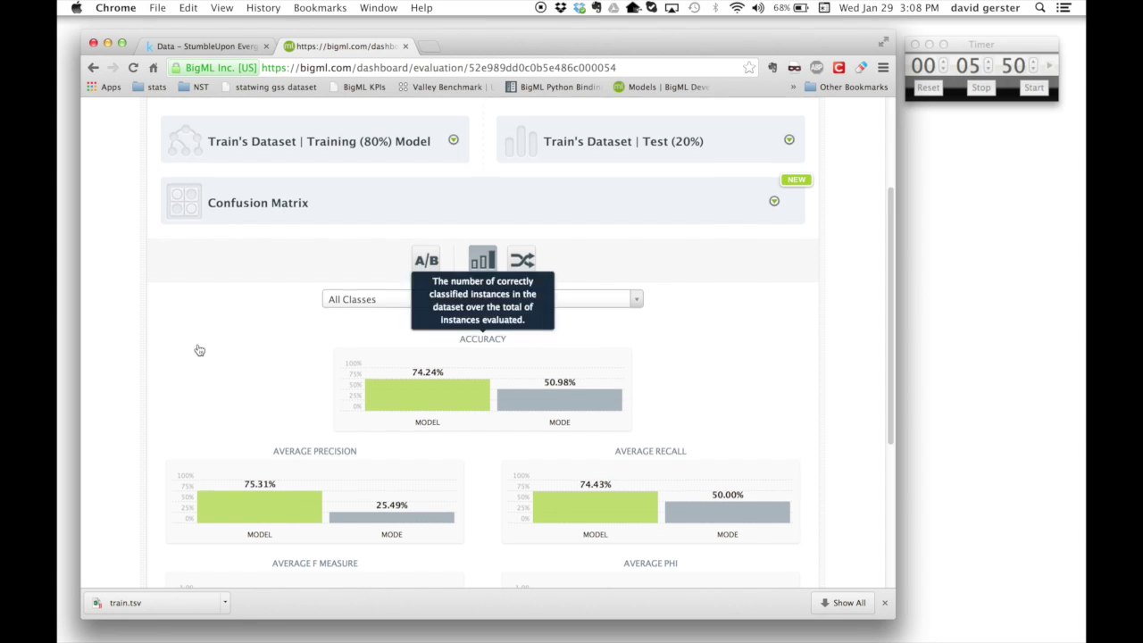
scroll(199, 350, up, 4)
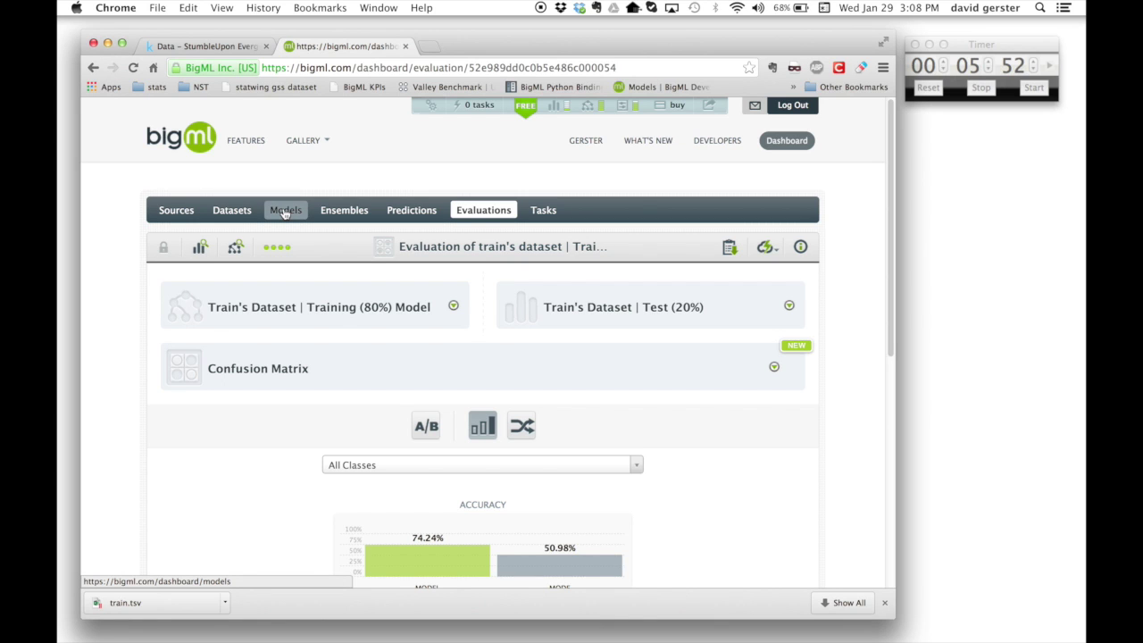
- Open the Training (80%) dataset and launch a 1-click 10-model bagging ensemble
click(234, 211)
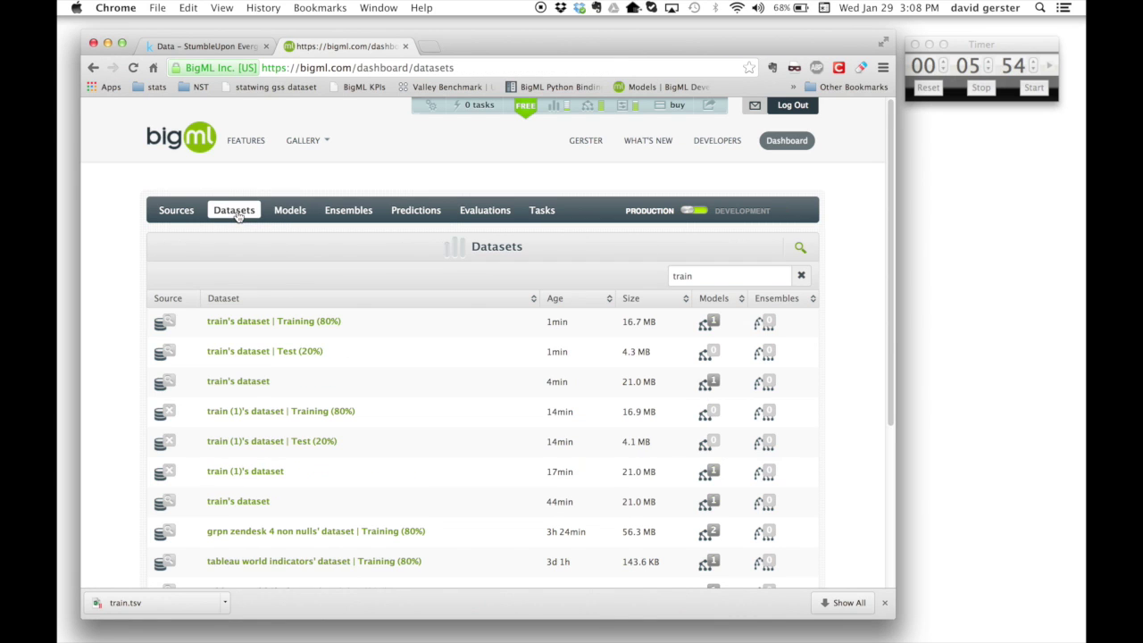
click(304, 323)
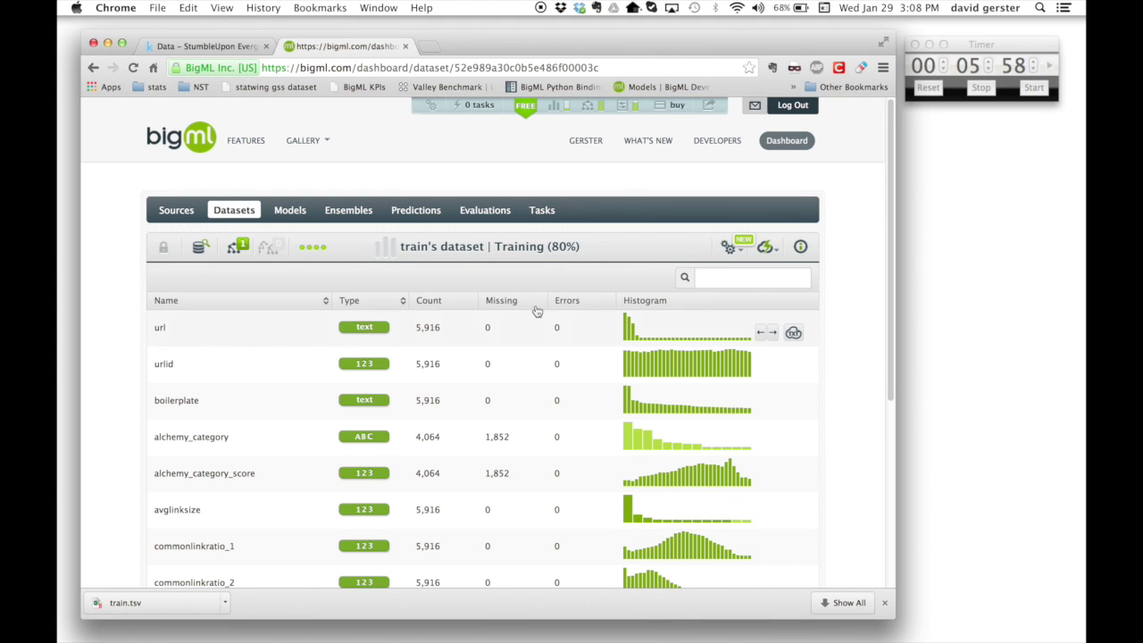
click(730, 248)
click(765, 247)
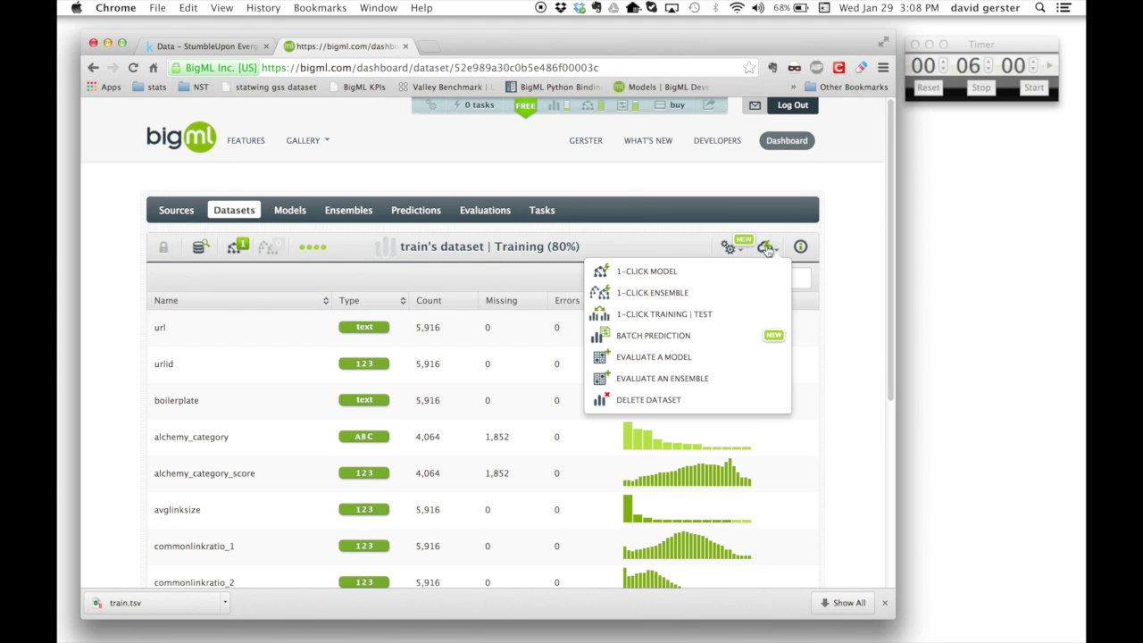
click(756, 294)
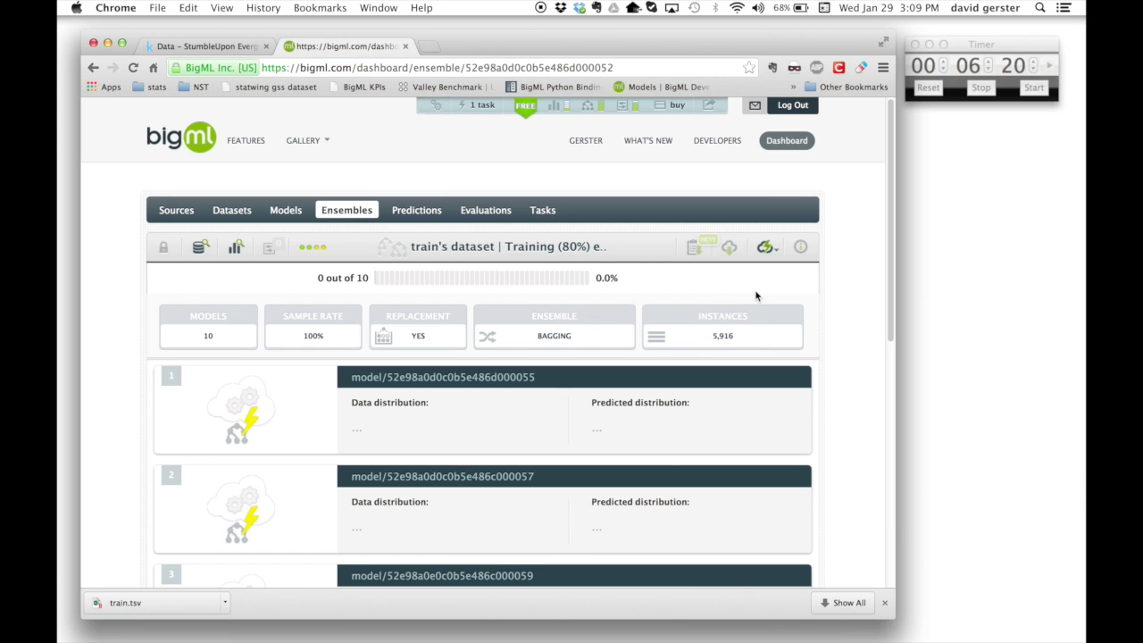
- Review the 10 finished ensemble trees and their predicted distributions
scroll(620, 332, down, 5)
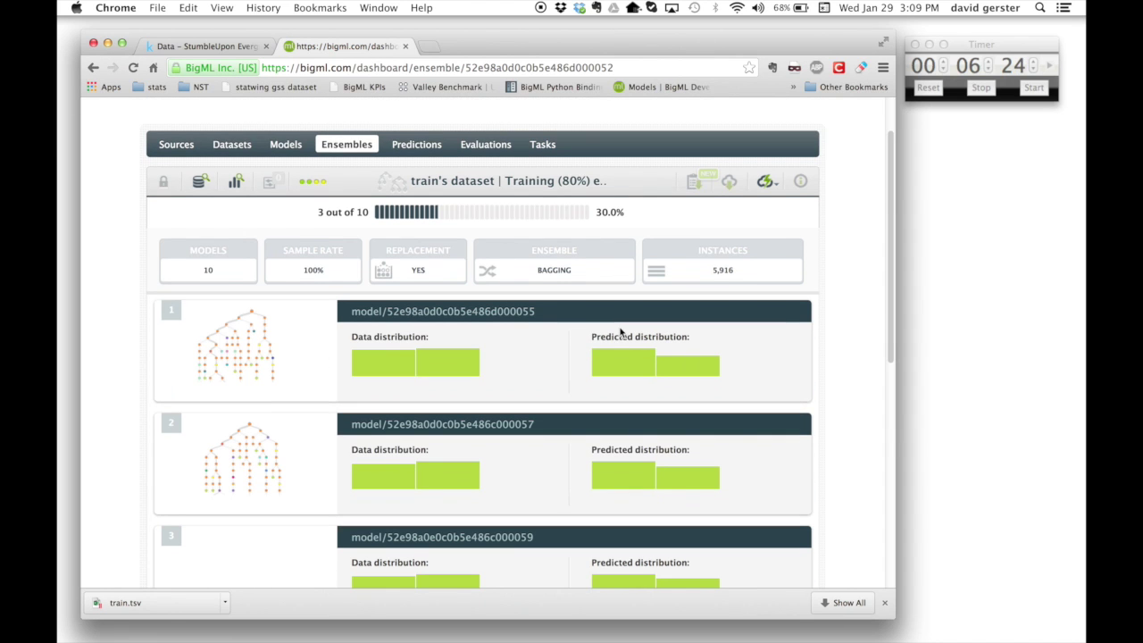
scroll(620, 333, down, 1)
scroll(620, 332, down, 2)
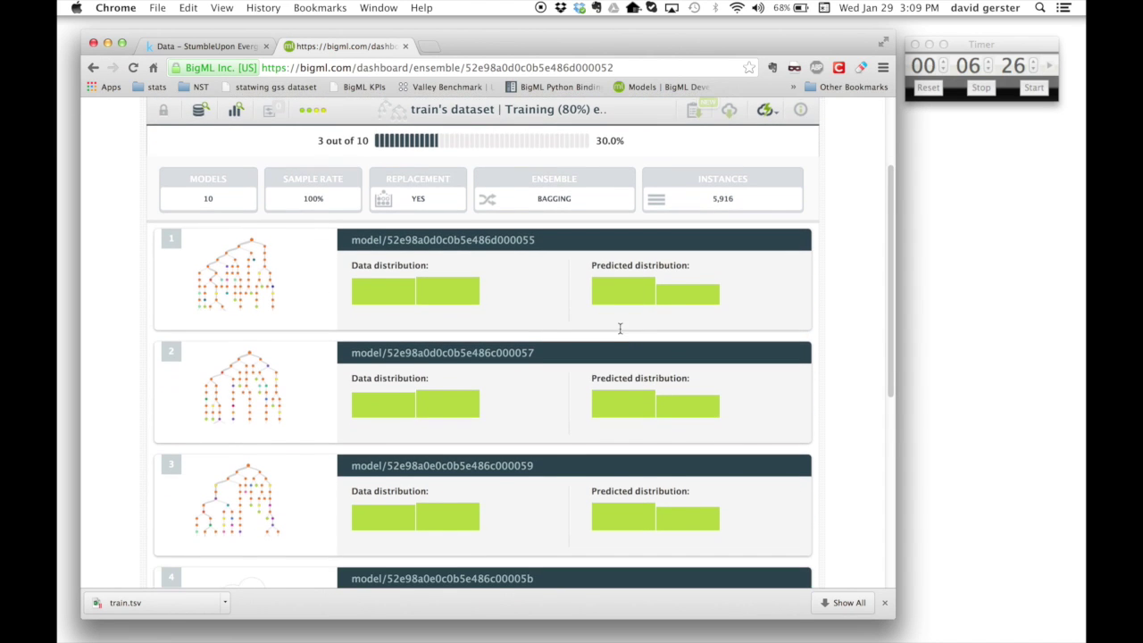
scroll(621, 332, down, 2)
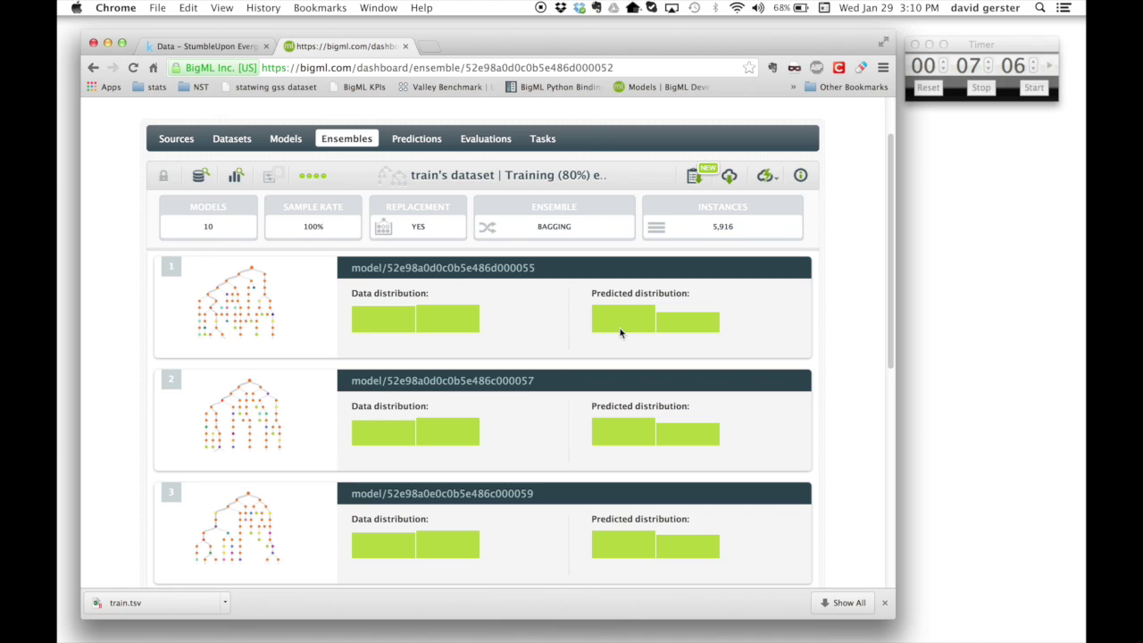
mouse_move(620, 333)
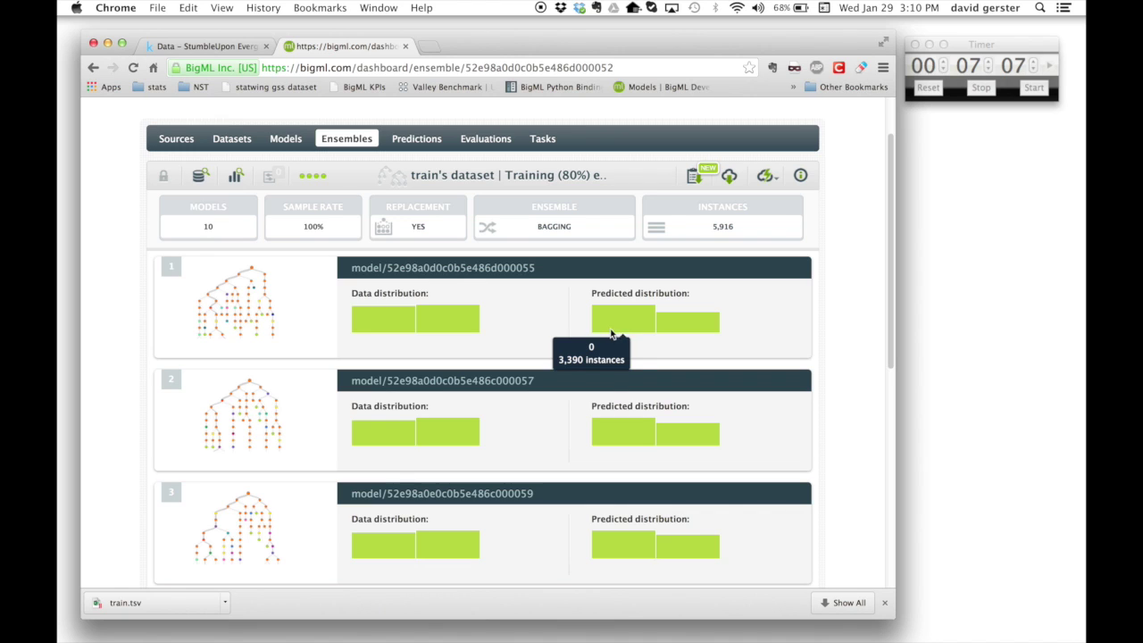
click(770, 179)
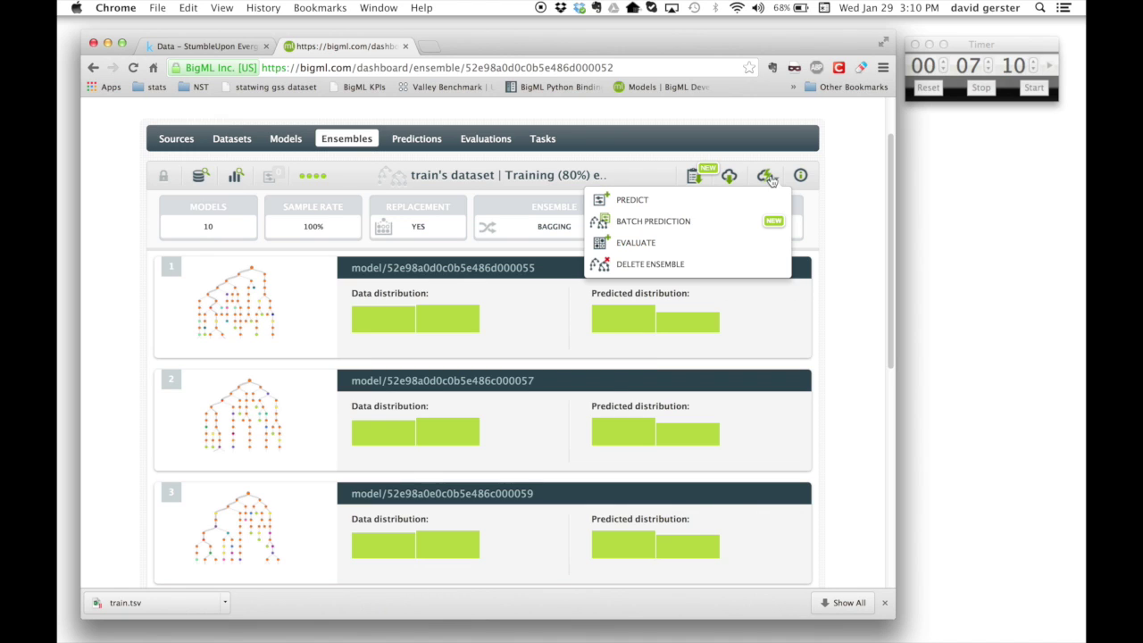
- Evaluate the ensemble on Test (20%): 76.54% accuracy, 77.24% precision, 76.69% recall
click(729, 242)
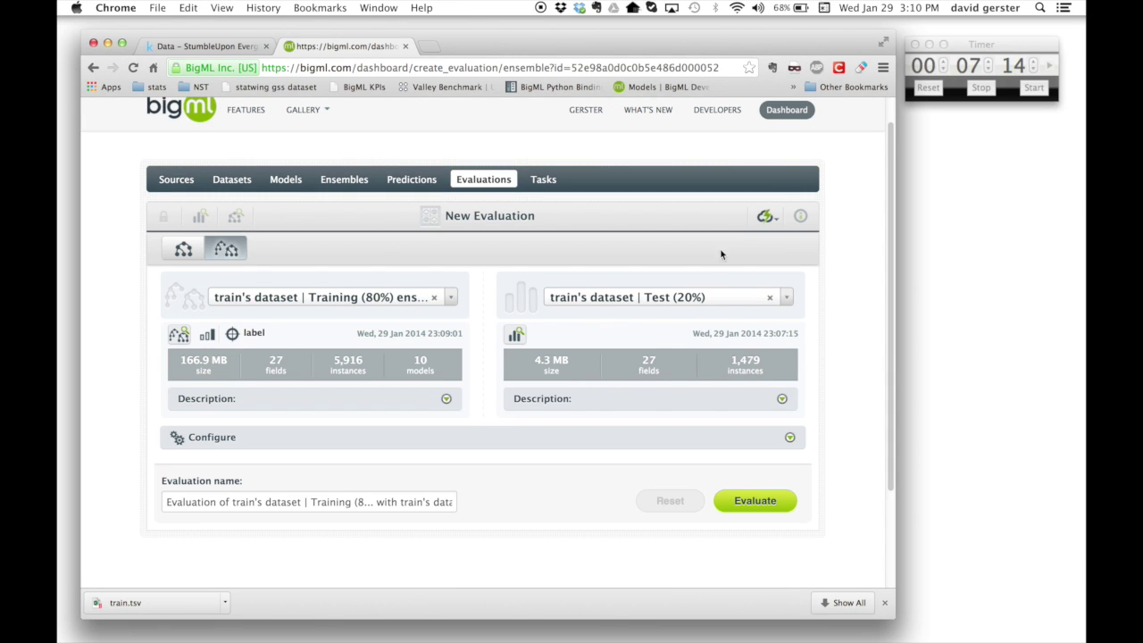
click(755, 501)
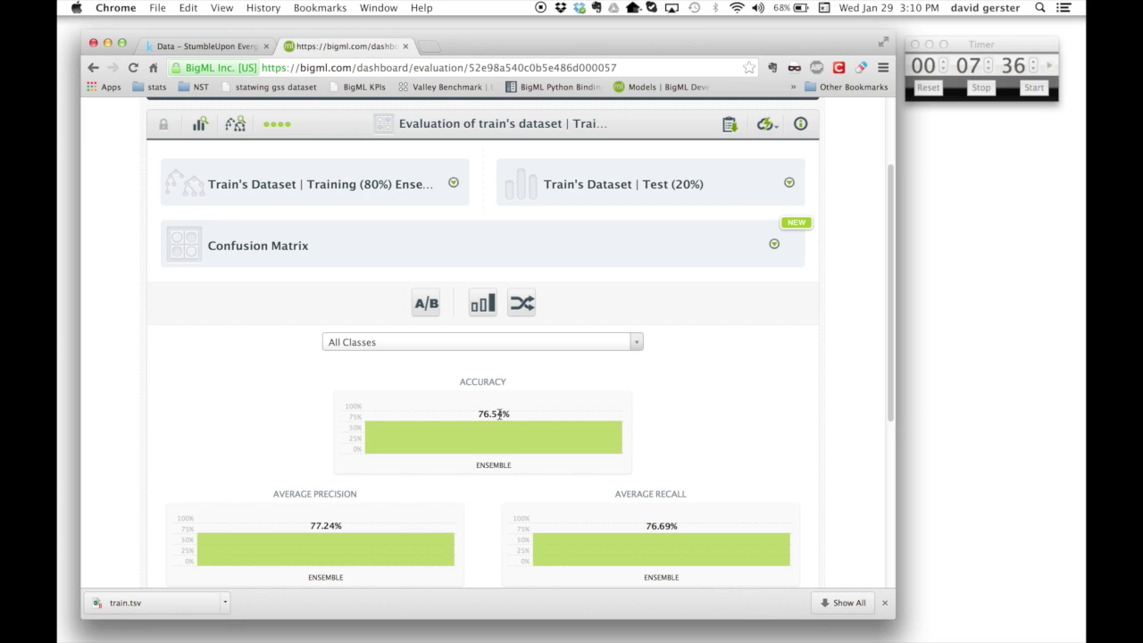
- Compare the ensemble evaluation with the single model's, found by searching 'train', then stop the timer
click(768, 127)
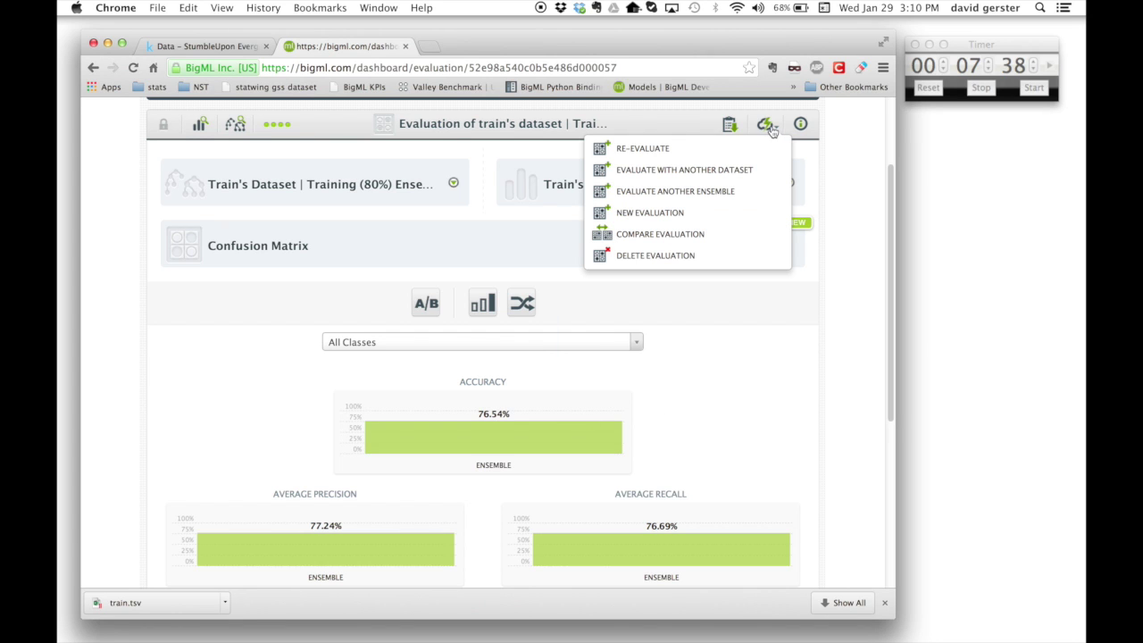
click(745, 234)
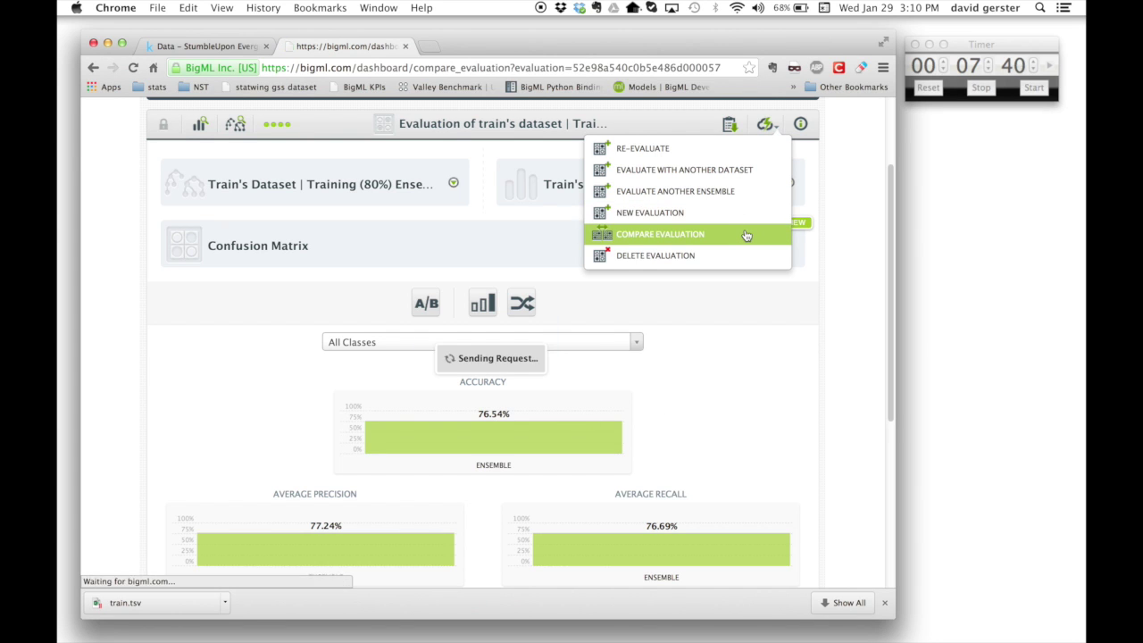
click(697, 308)
text(train)
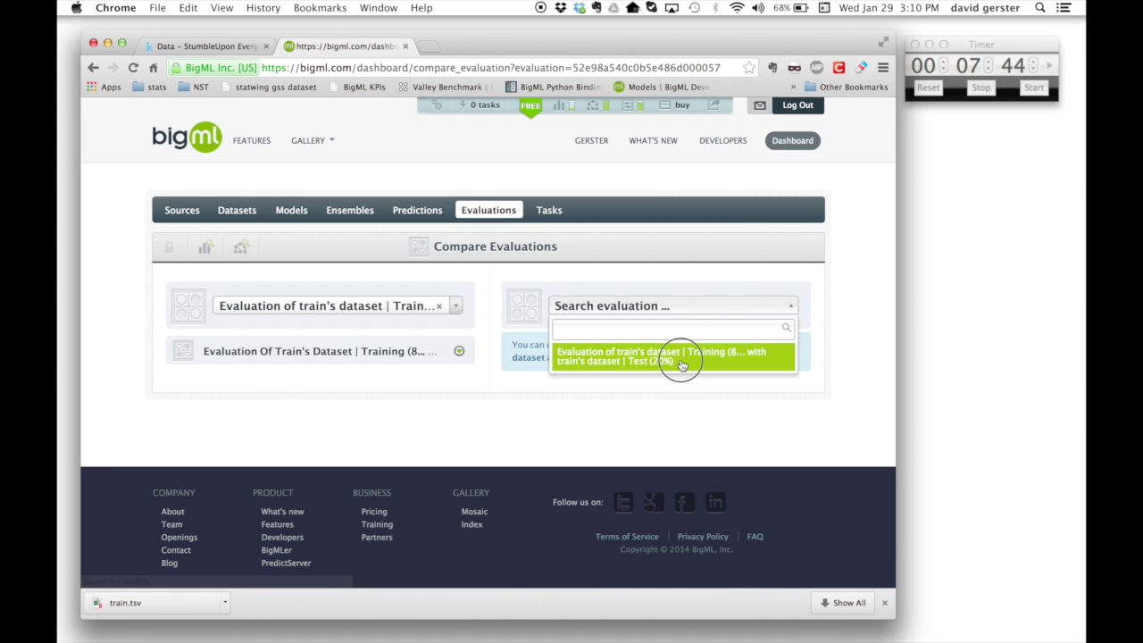
click(679, 361)
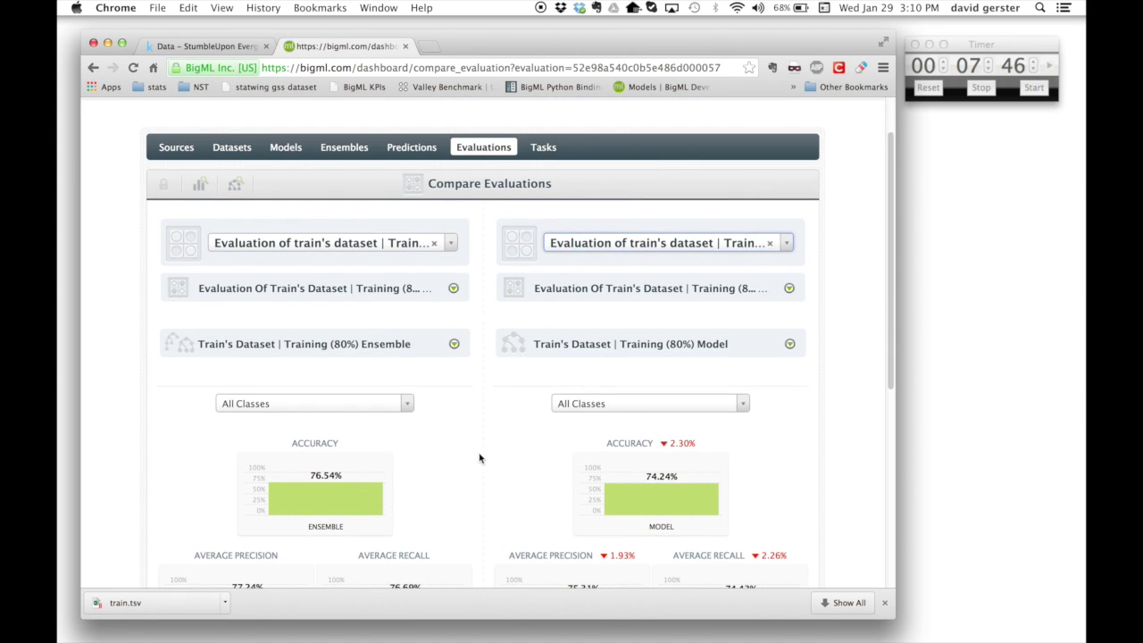
scroll(483, 459, down, 2)
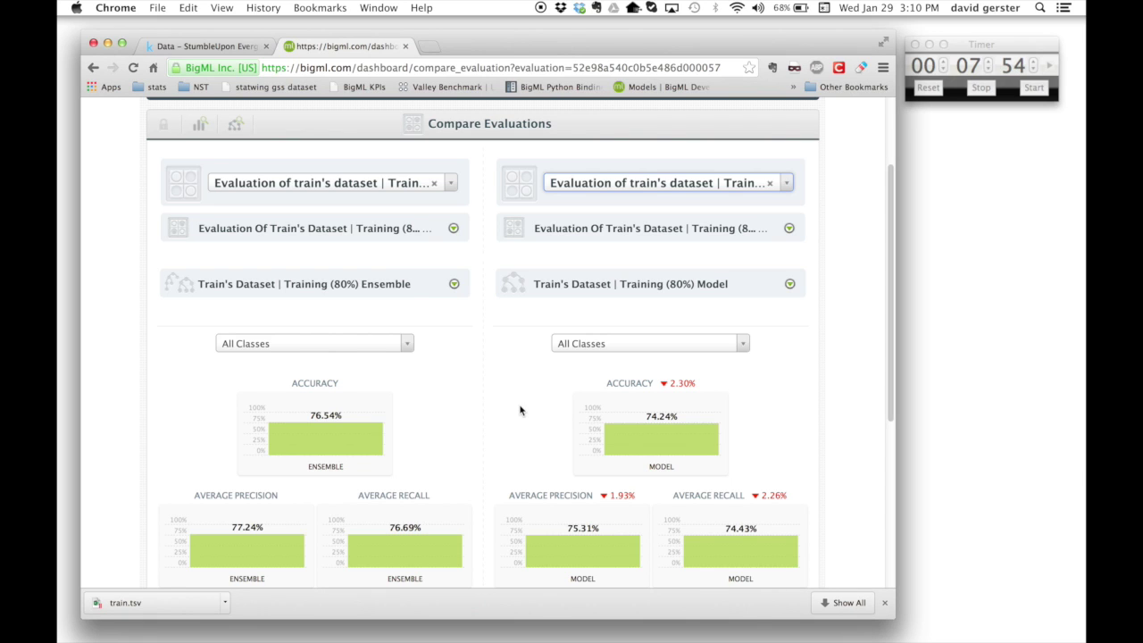
click(982, 91)
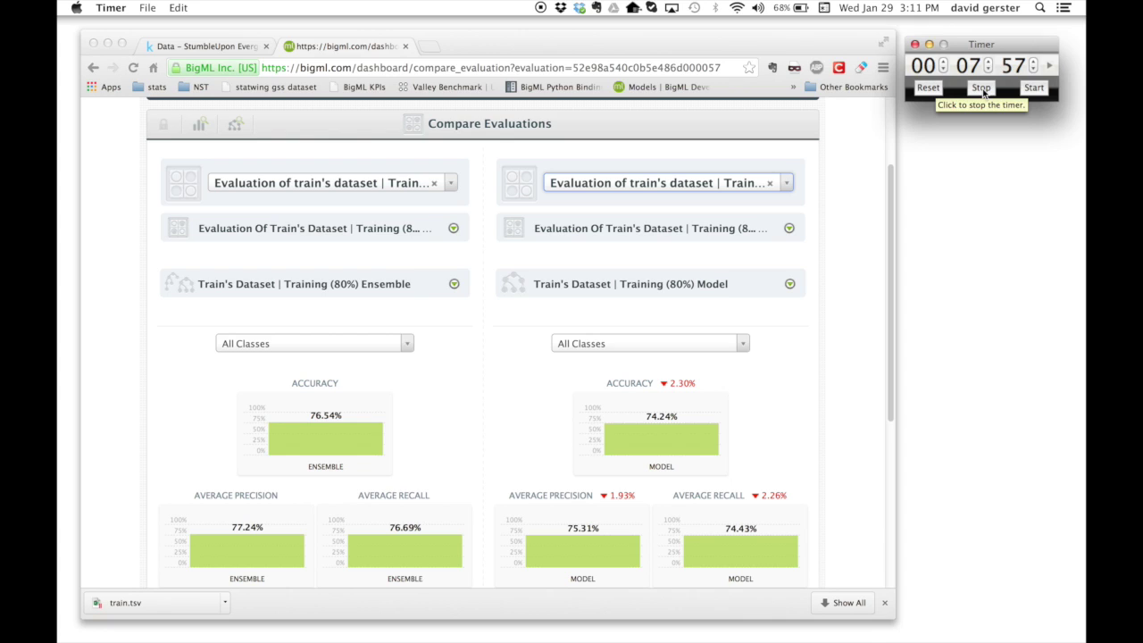
click(982, 89)
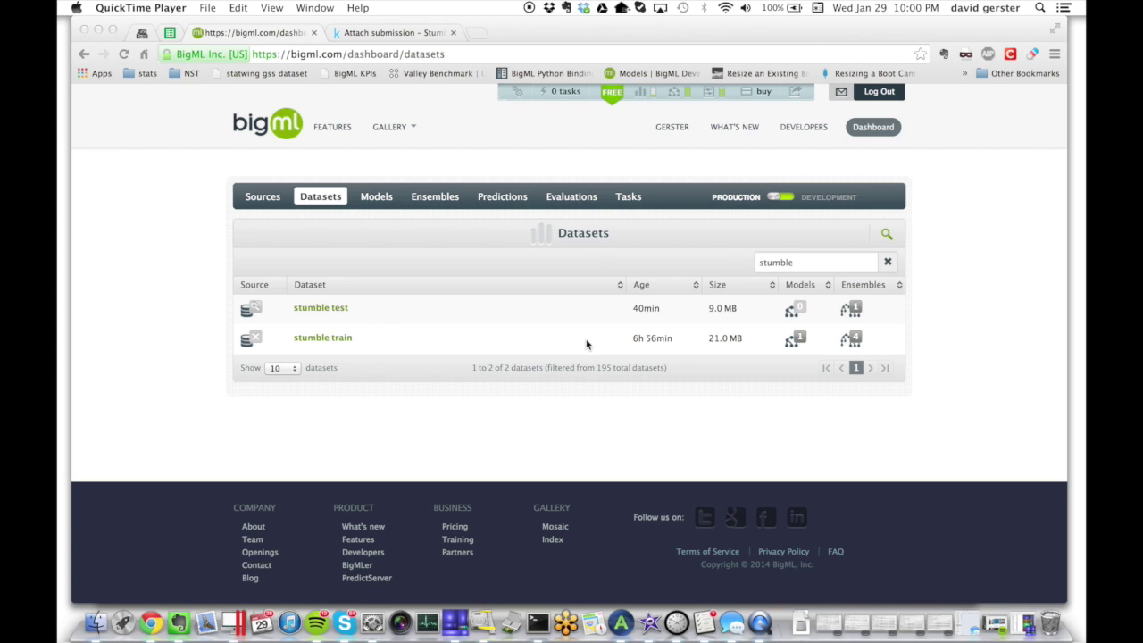
- Return to Chrome's Datasets list filtered to 'stumble'
click(417, 337)
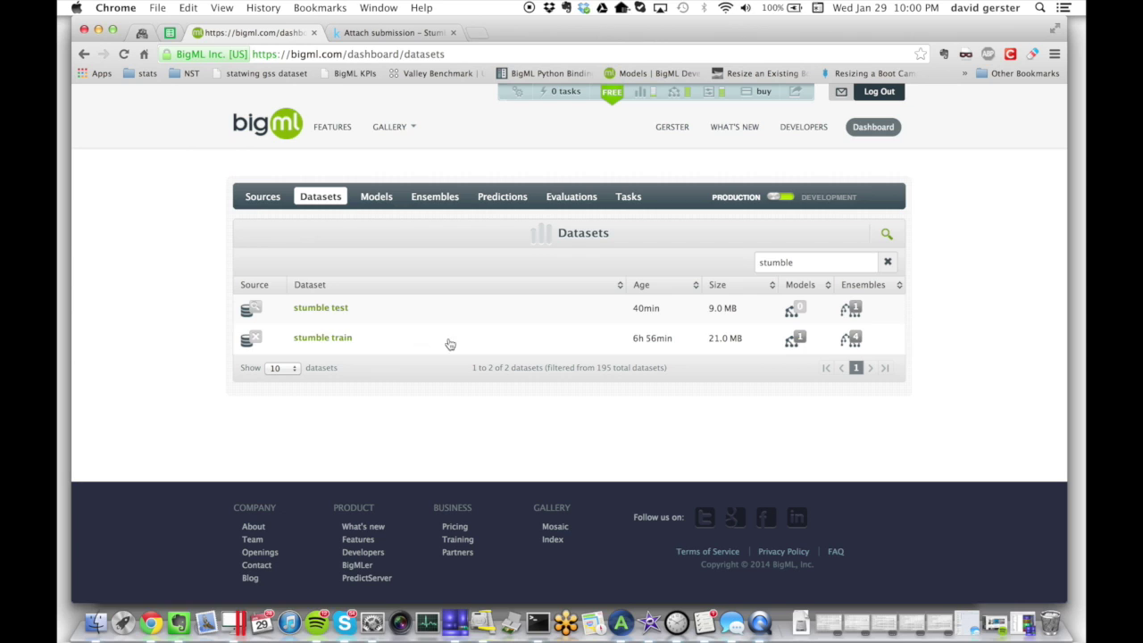
- Build a 1-click 10-model ensemble from stumble train and start a batch prediction from it
click(601, 341)
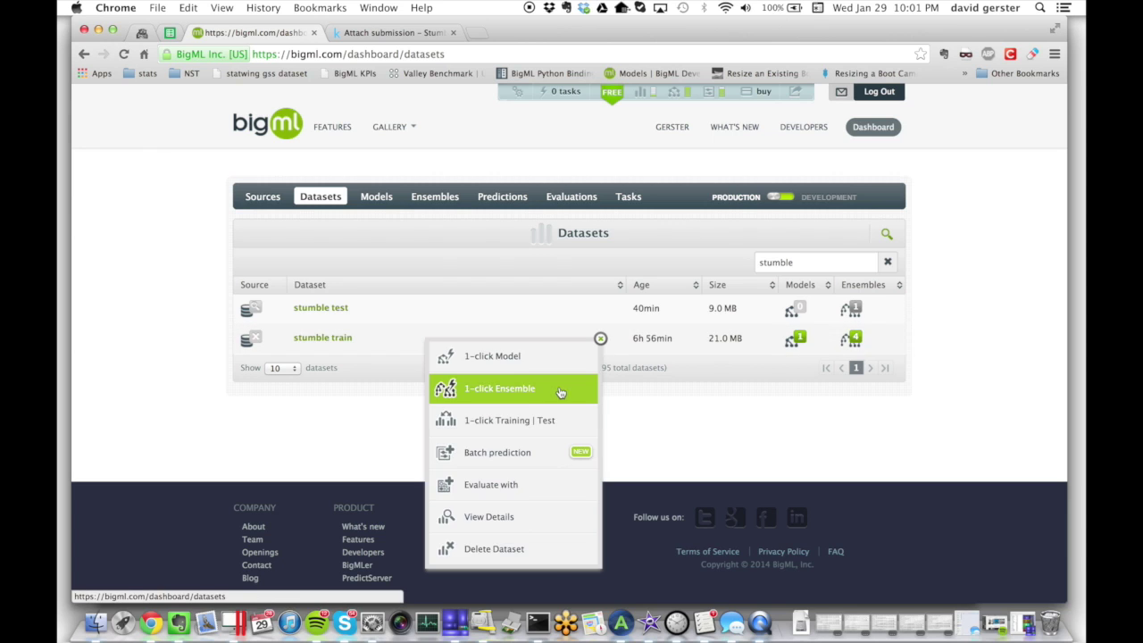
click(570, 387)
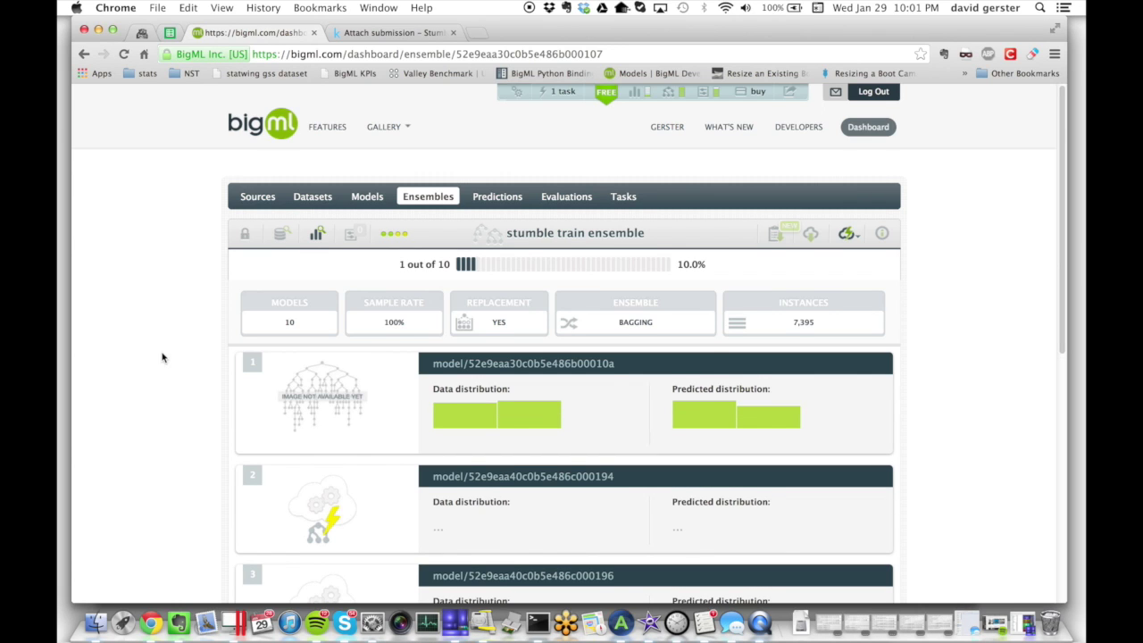
scroll(161, 357, down, 1)
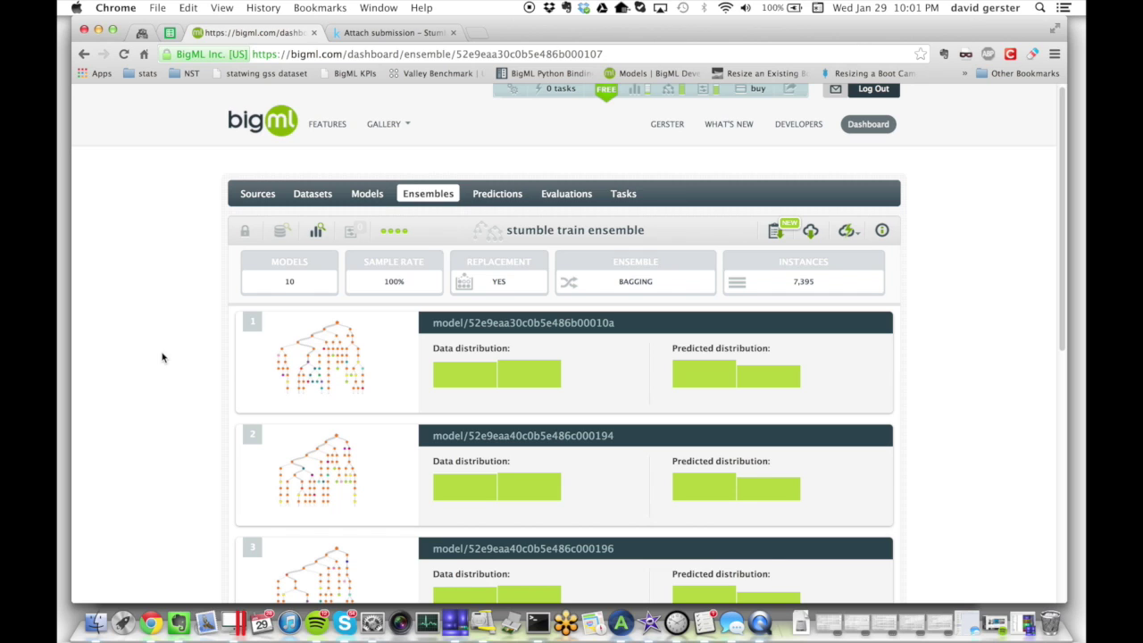
click(846, 234)
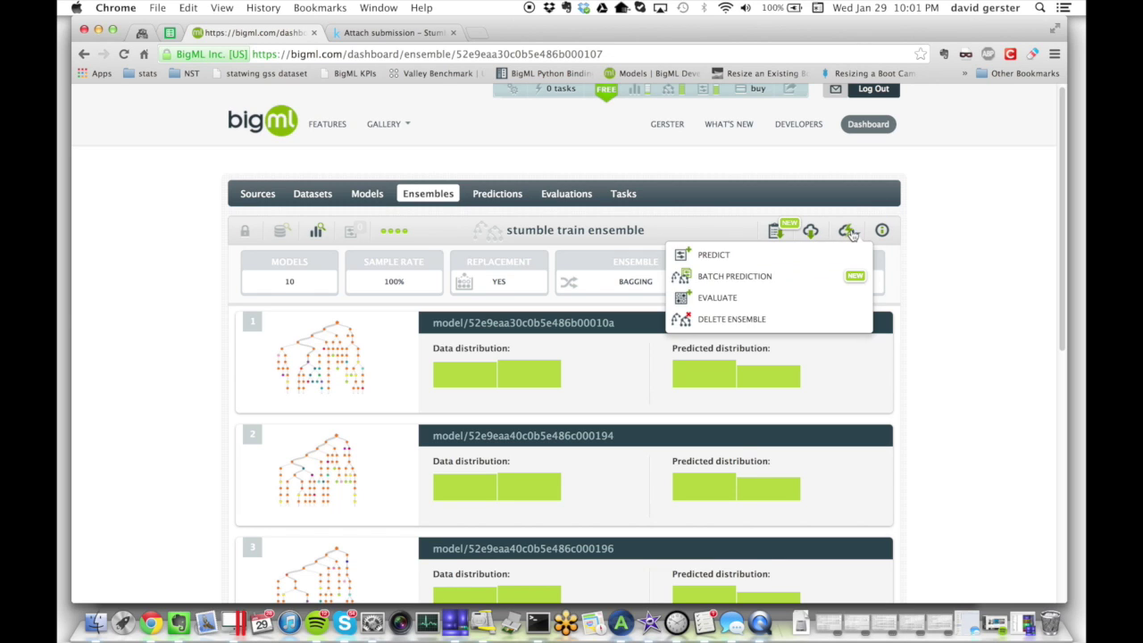
click(823, 279)
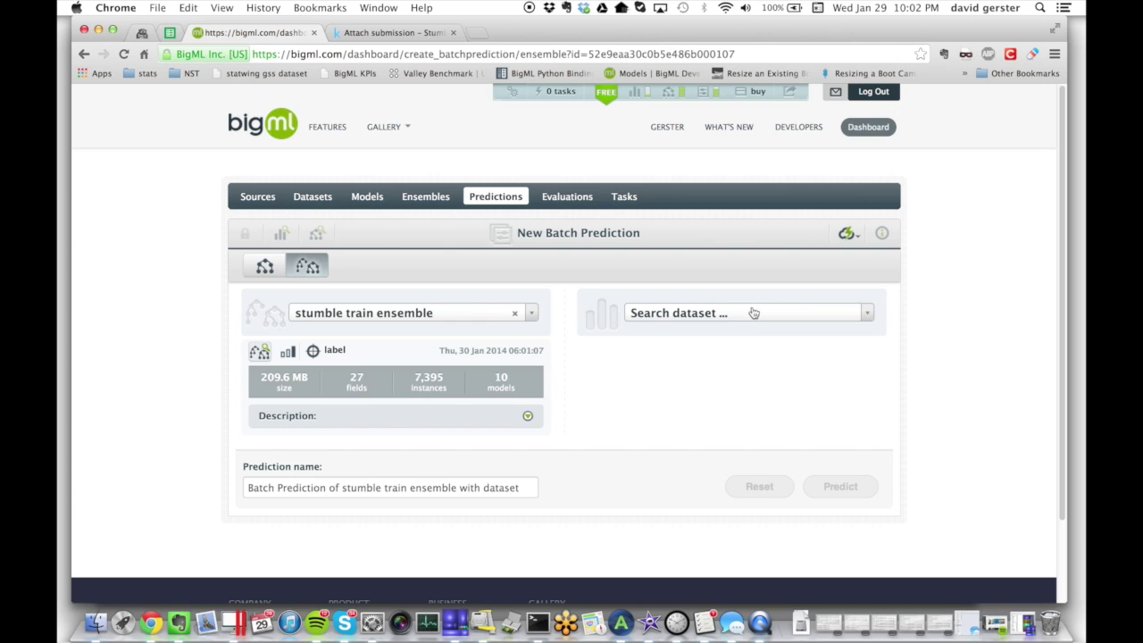
- Select stumble test as the dataset to run the batch prediction on
click(753, 314)
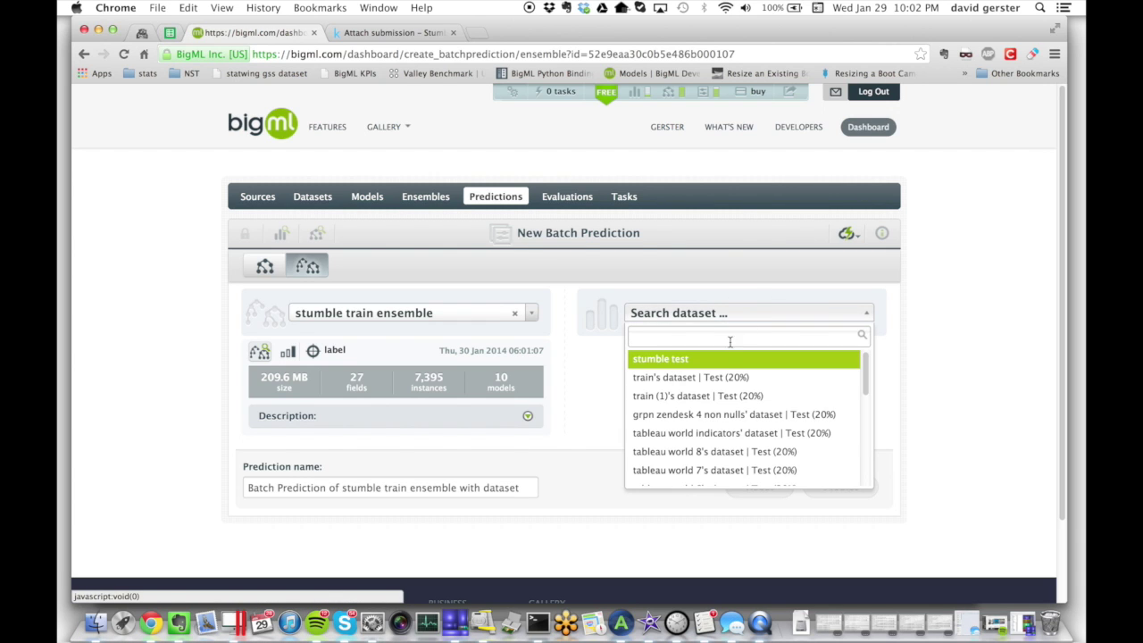
click(714, 359)
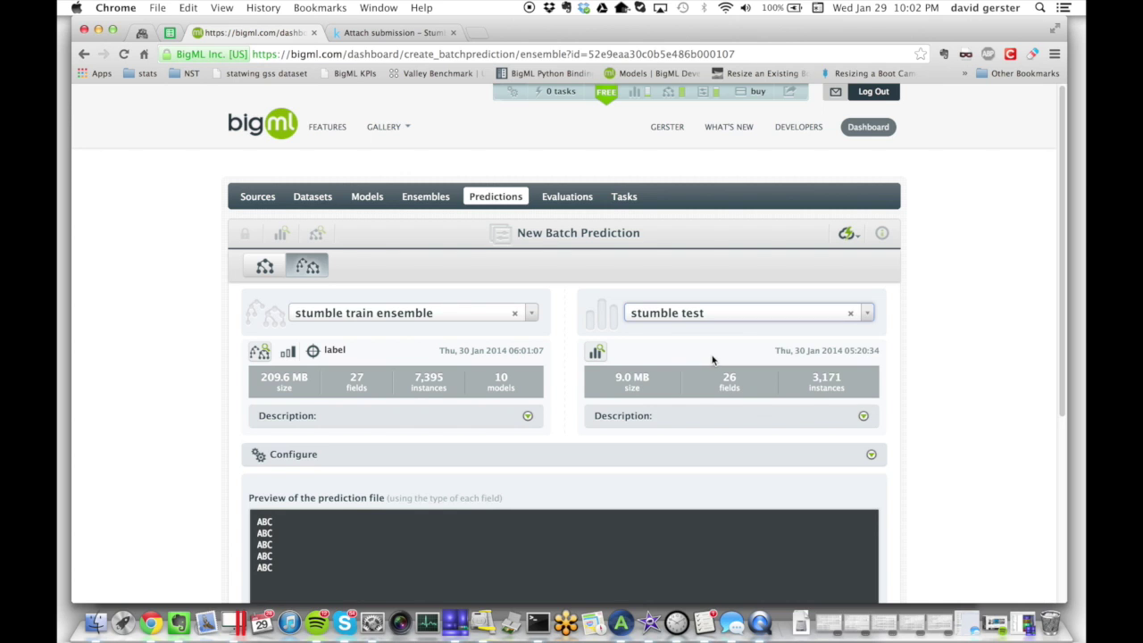
scroll(183, 383, down, 2)
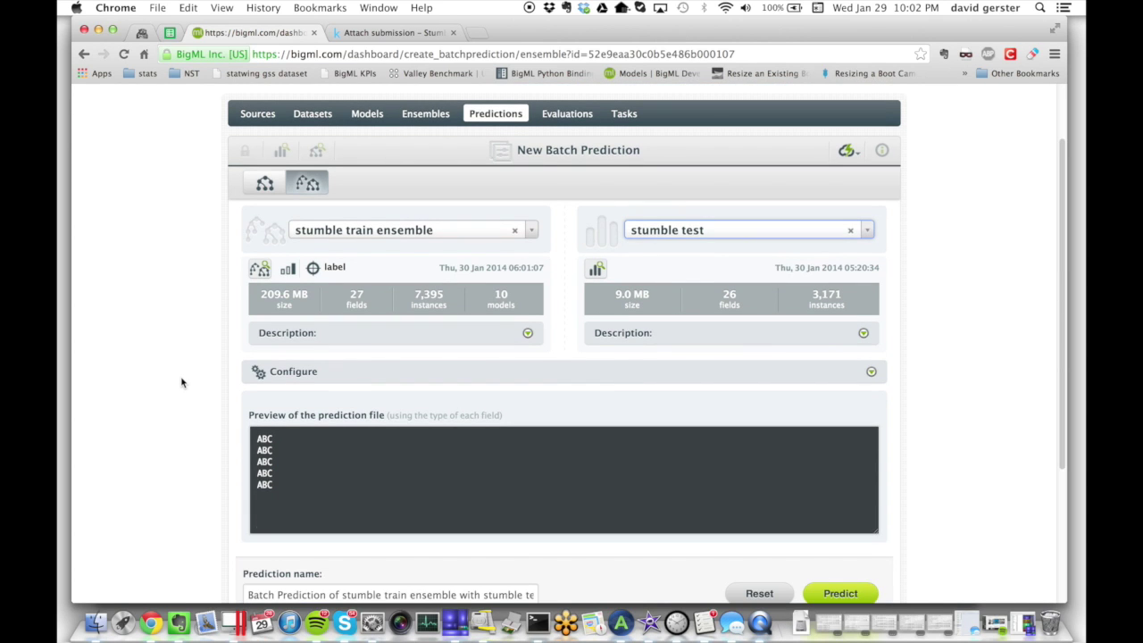
scroll(181, 382, down, 1)
- Set the output to include a header row and the urlid field
click(277, 323)
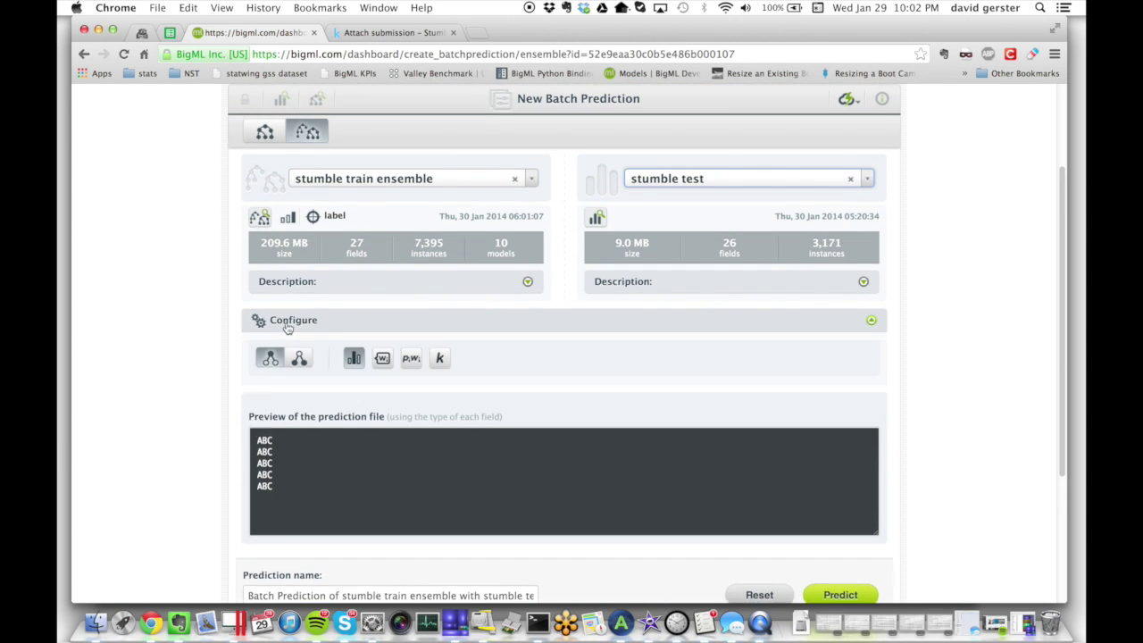
scroll(107, 481, down, 5)
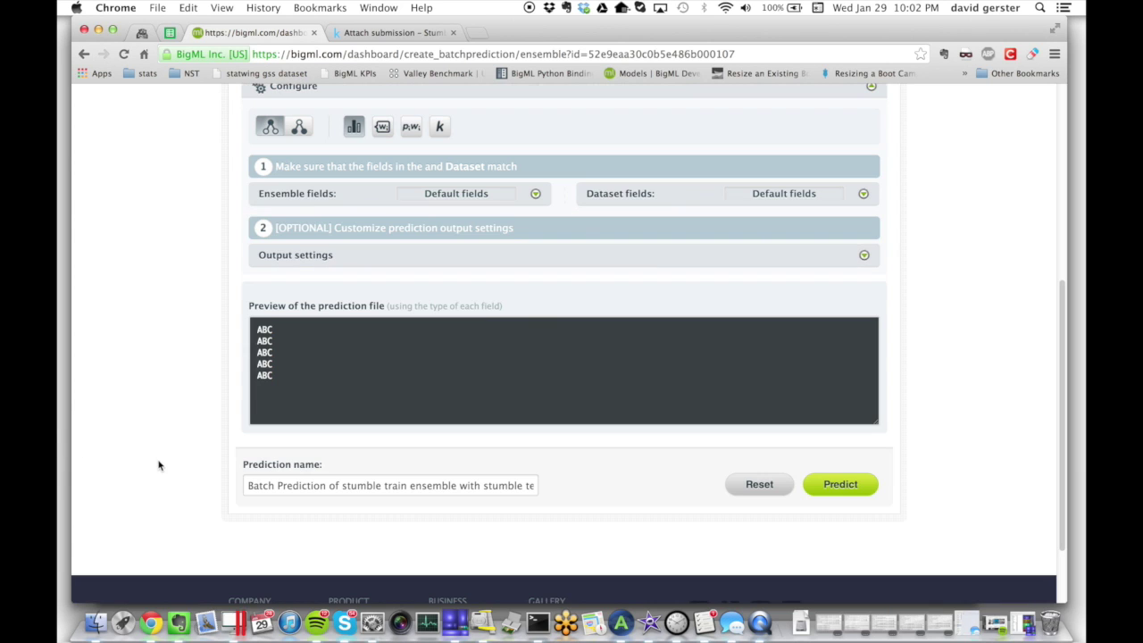
click(310, 259)
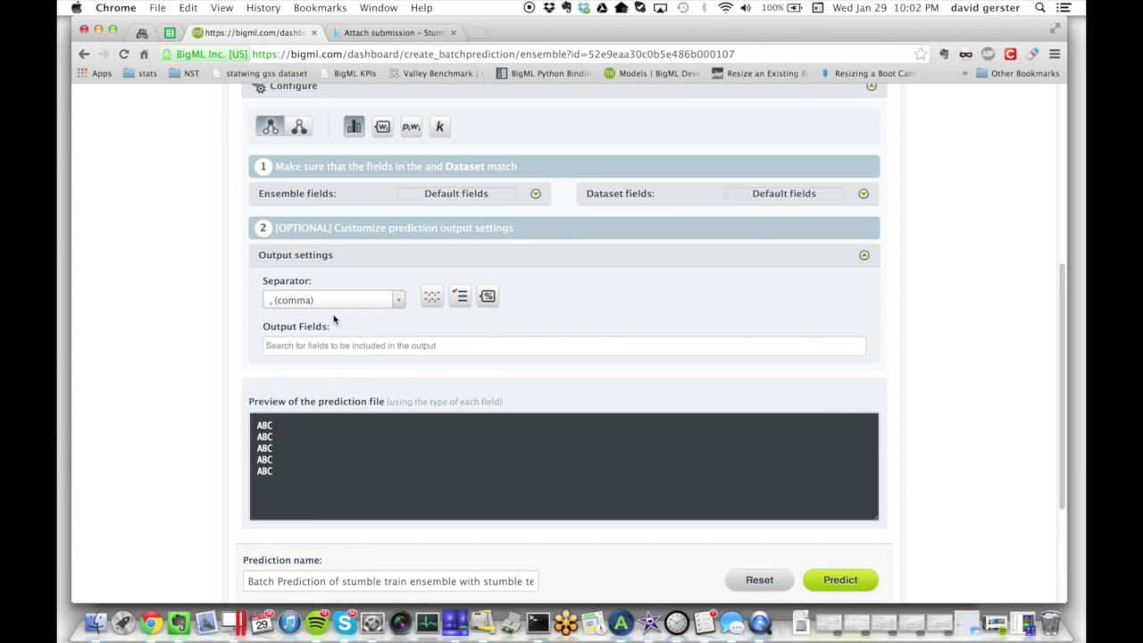
click(430, 299)
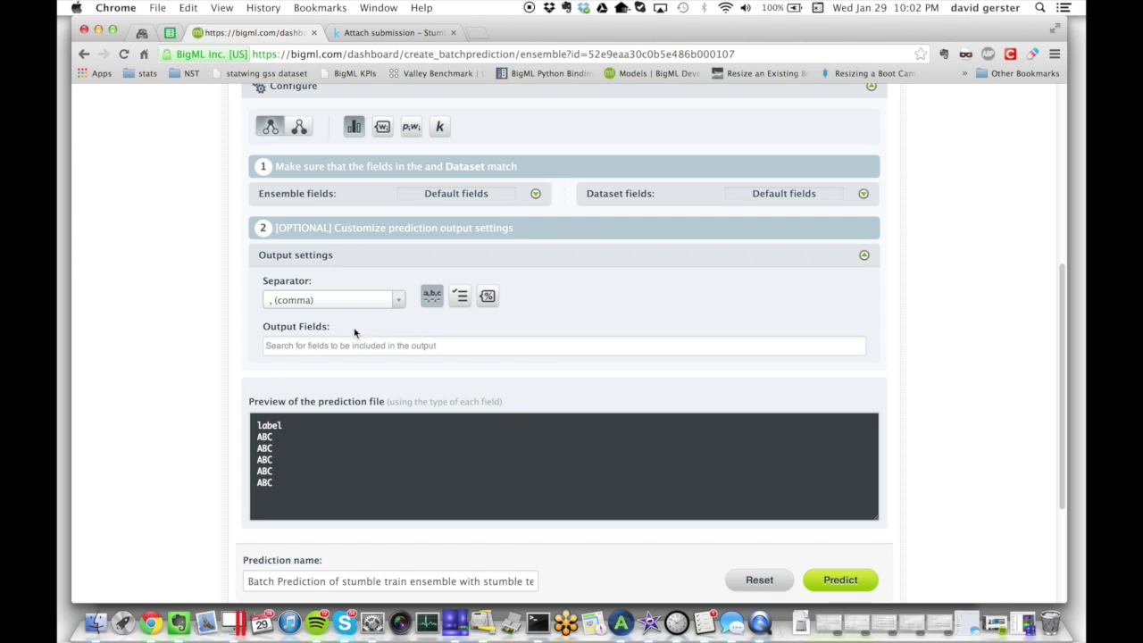
click(334, 344)
text(urlid)
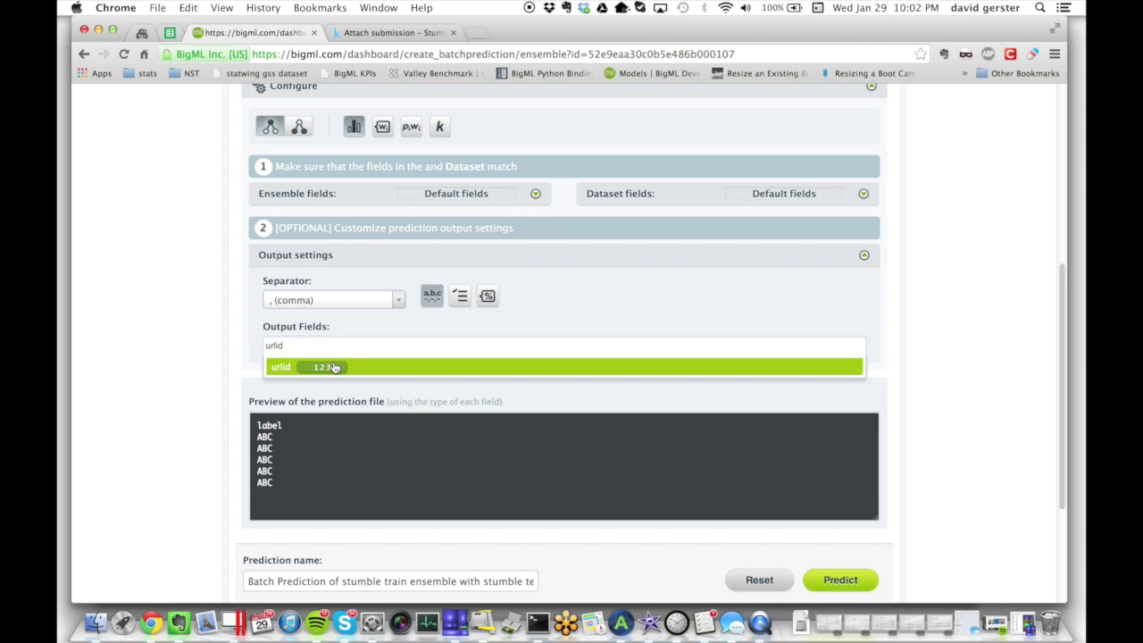
click(332, 366)
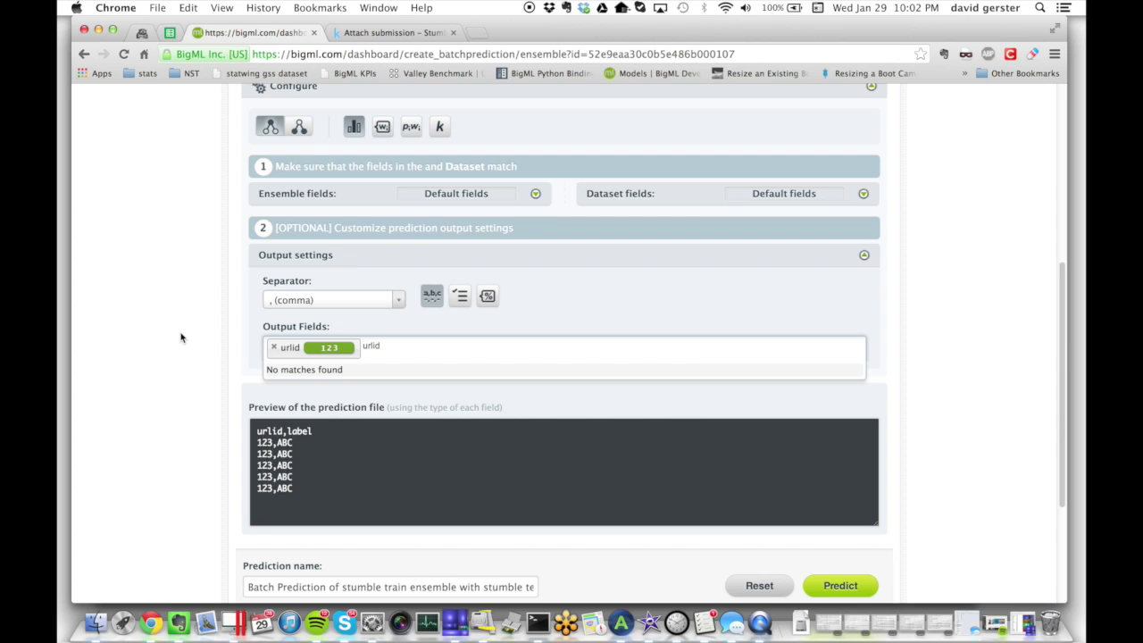
- Name the batch prediction 'stumble final' and run it
scroll(180, 338, down, 3)
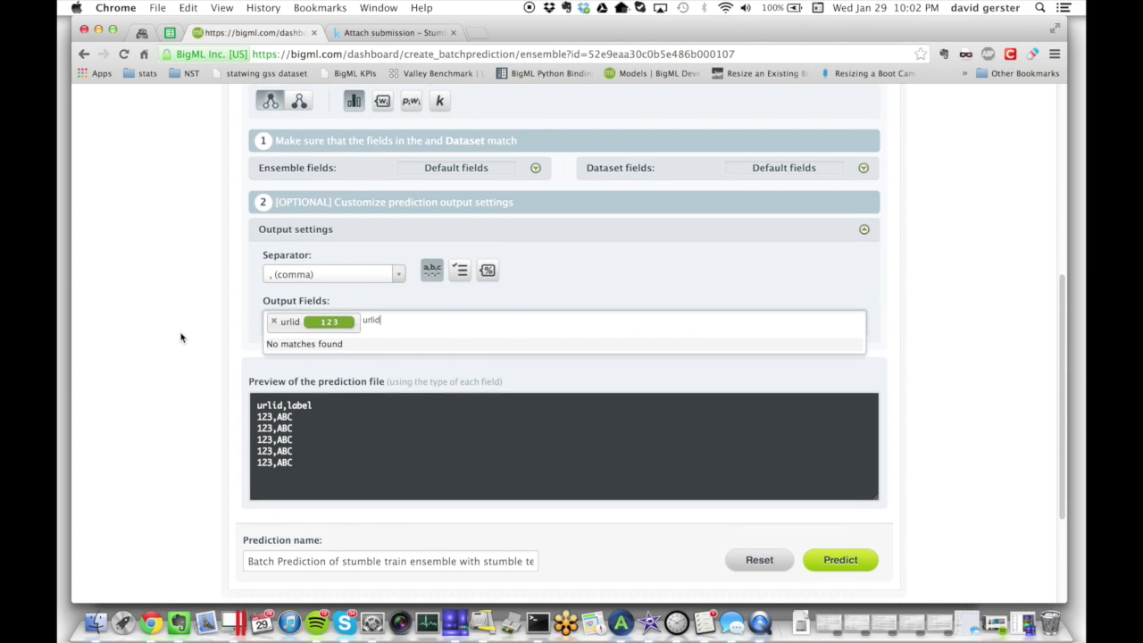
click(318, 508)
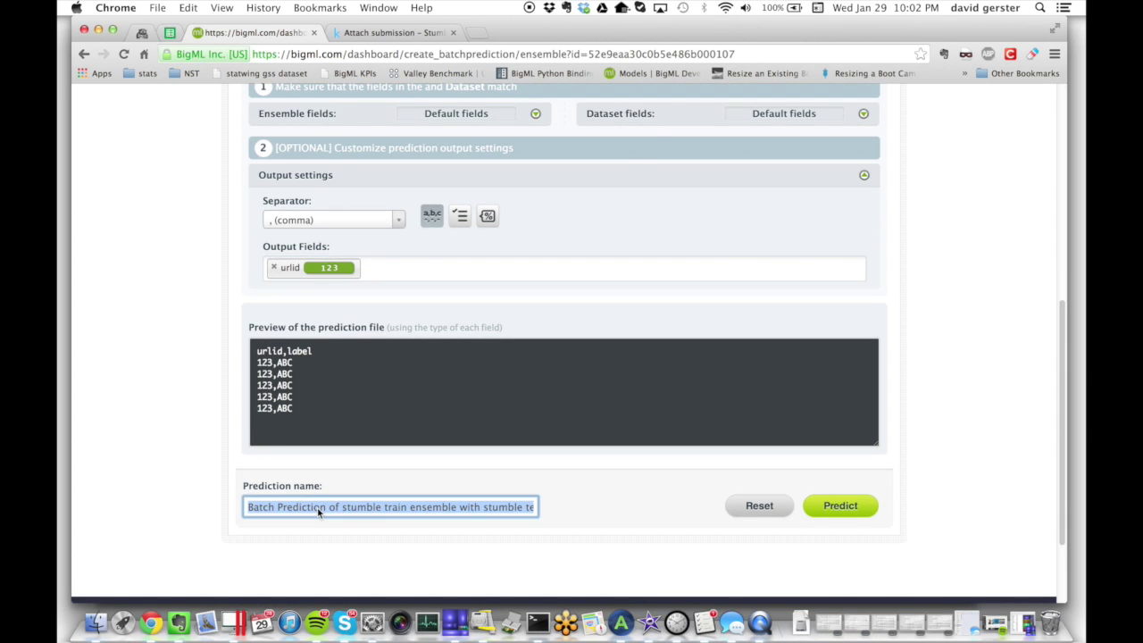
text(stum)
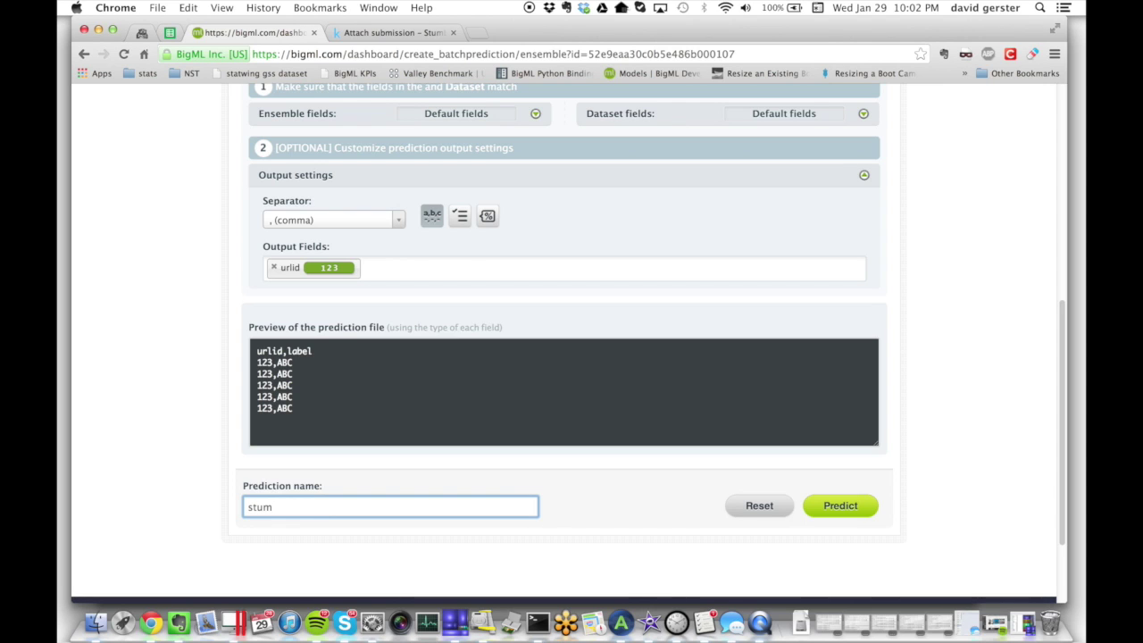
text(ble final)
click(837, 507)
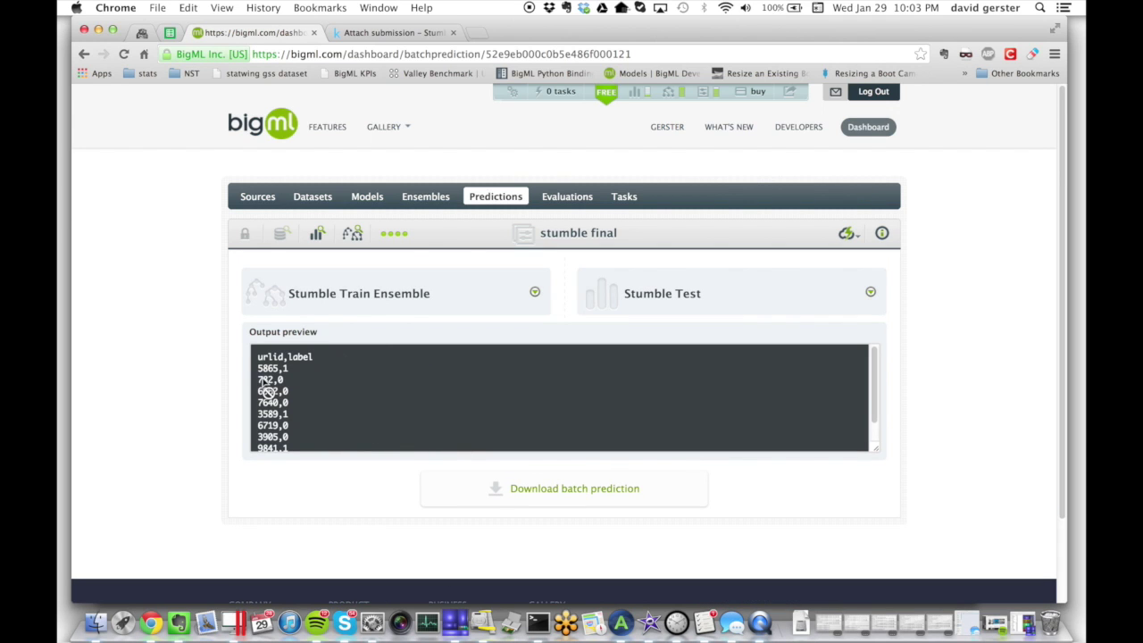
- Download the stumble final urlid,label CSV and bring up Kaggle's submission page
click(530, 488)
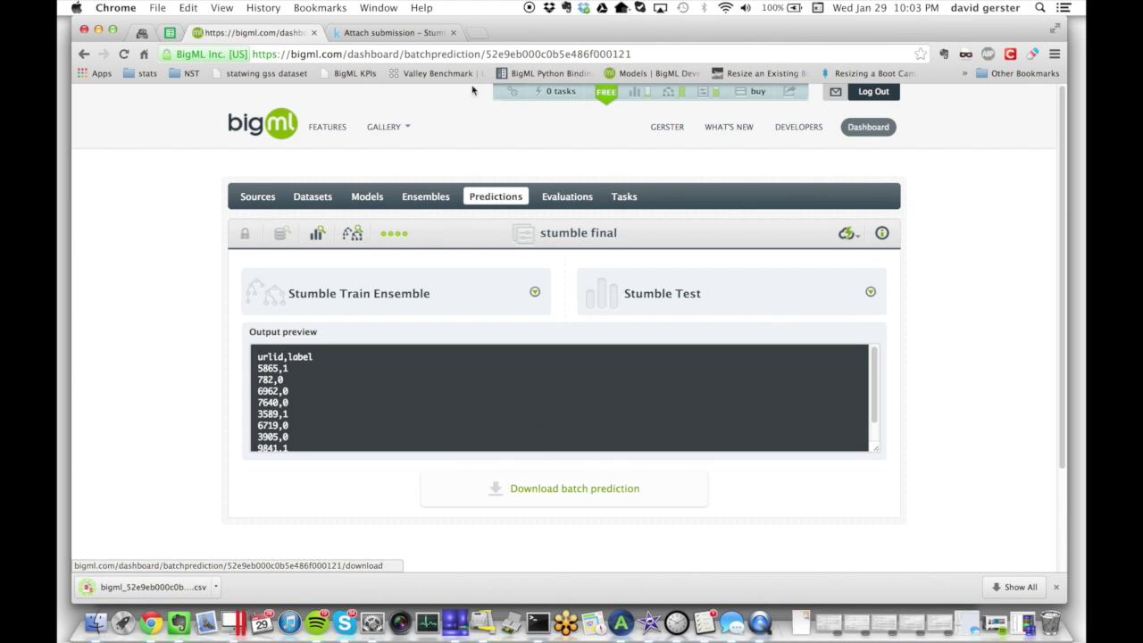
click(377, 35)
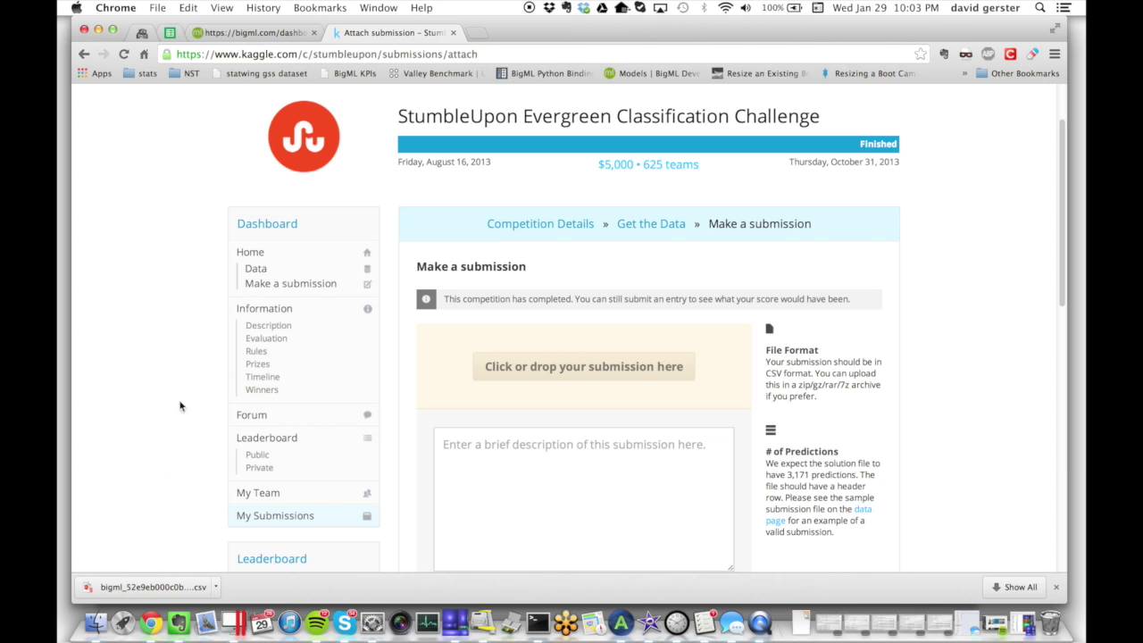
- Submit the downloaded CSV to the StumbleUpon Evergreen challenge, scoring 0.77865
drag(150, 586, 553, 370)
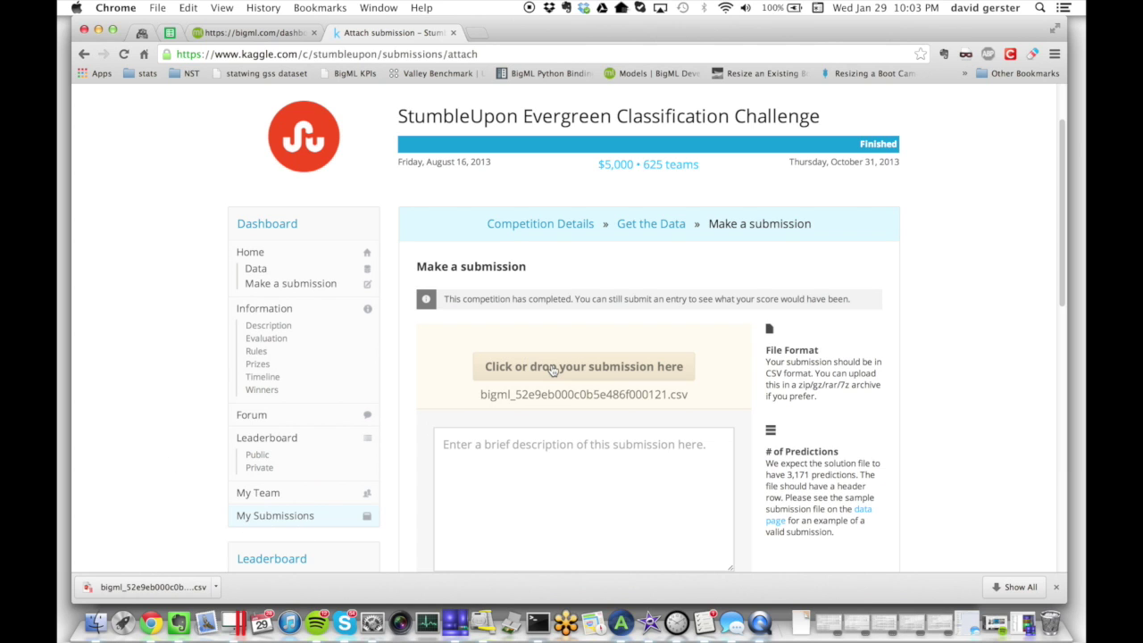
scroll(607, 393, down, 3)
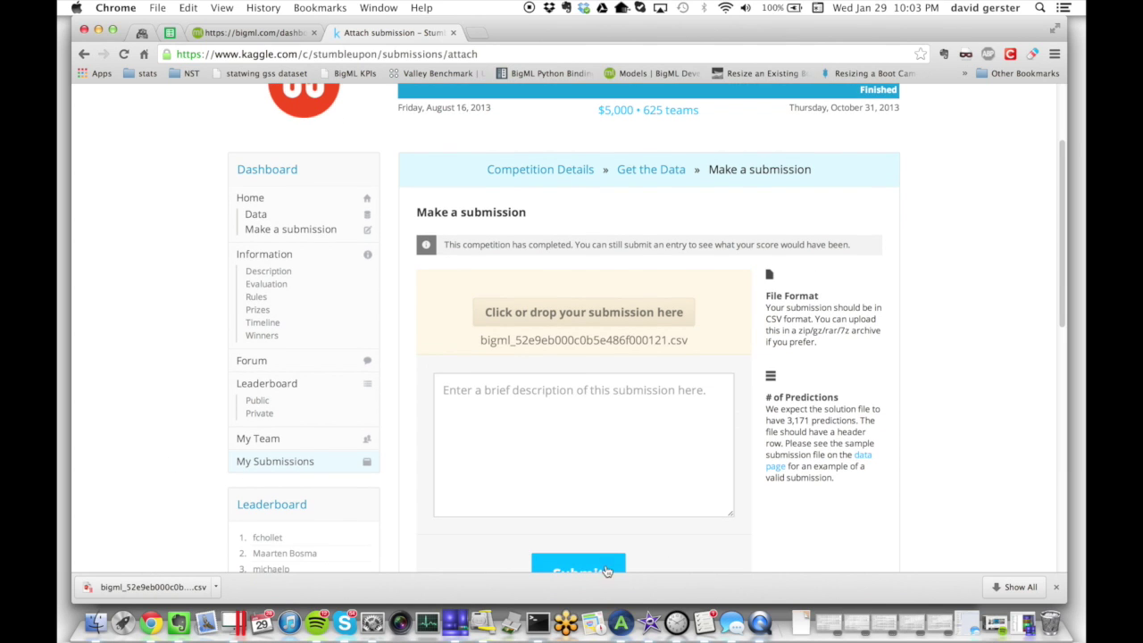
click(597, 554)
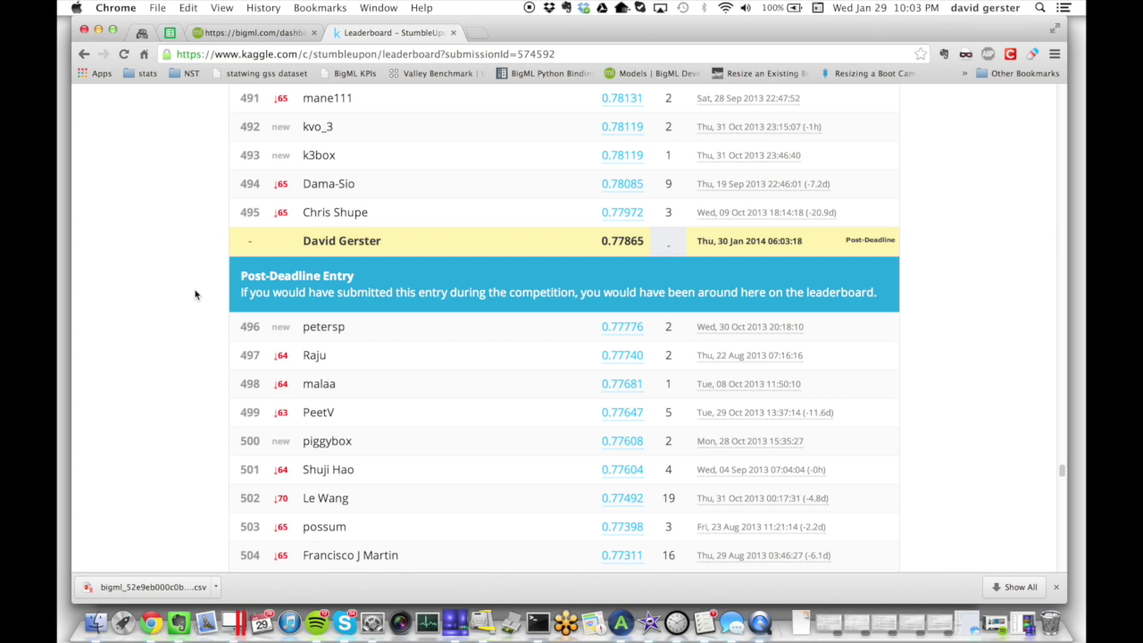
scroll(196, 294, down, 5)
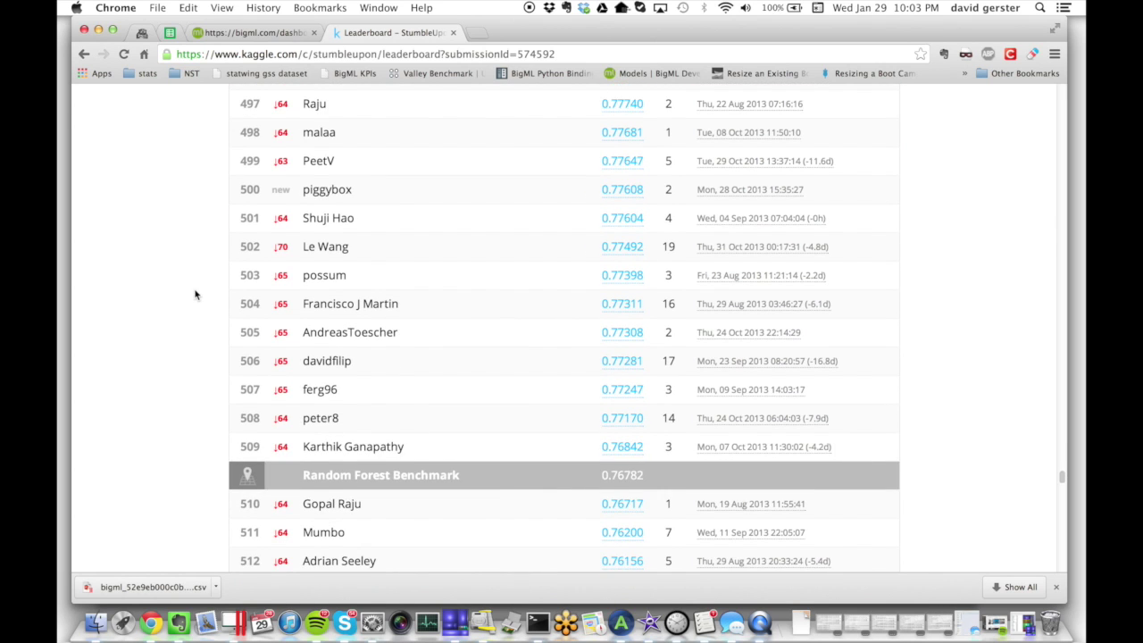
click(401, 478)
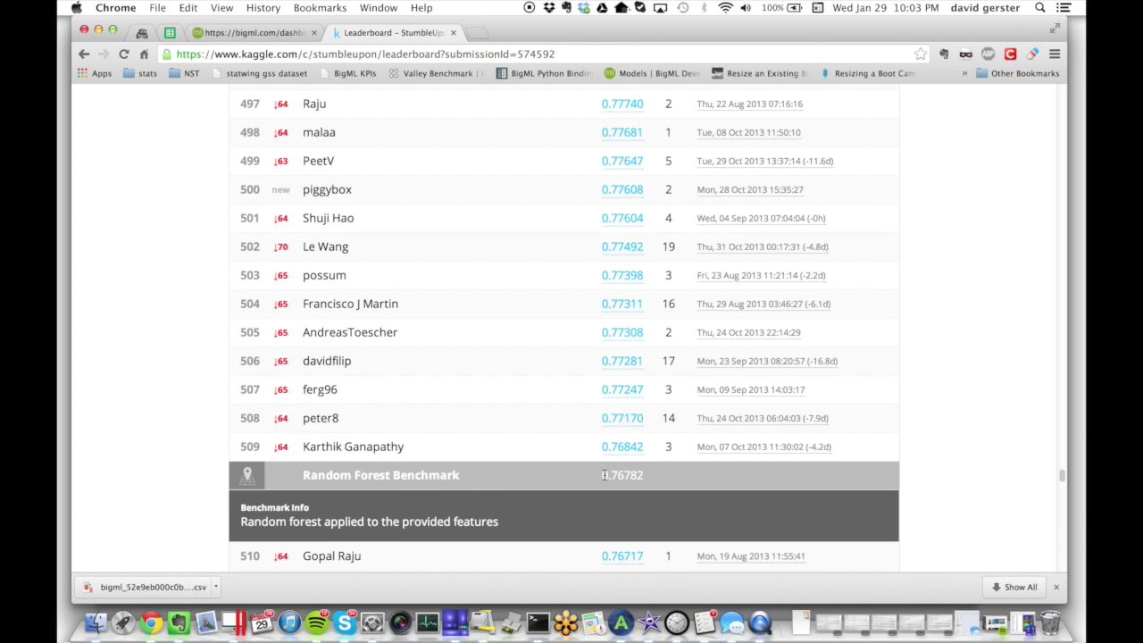
click(329, 464)
scroll(160, 416, up, 5)
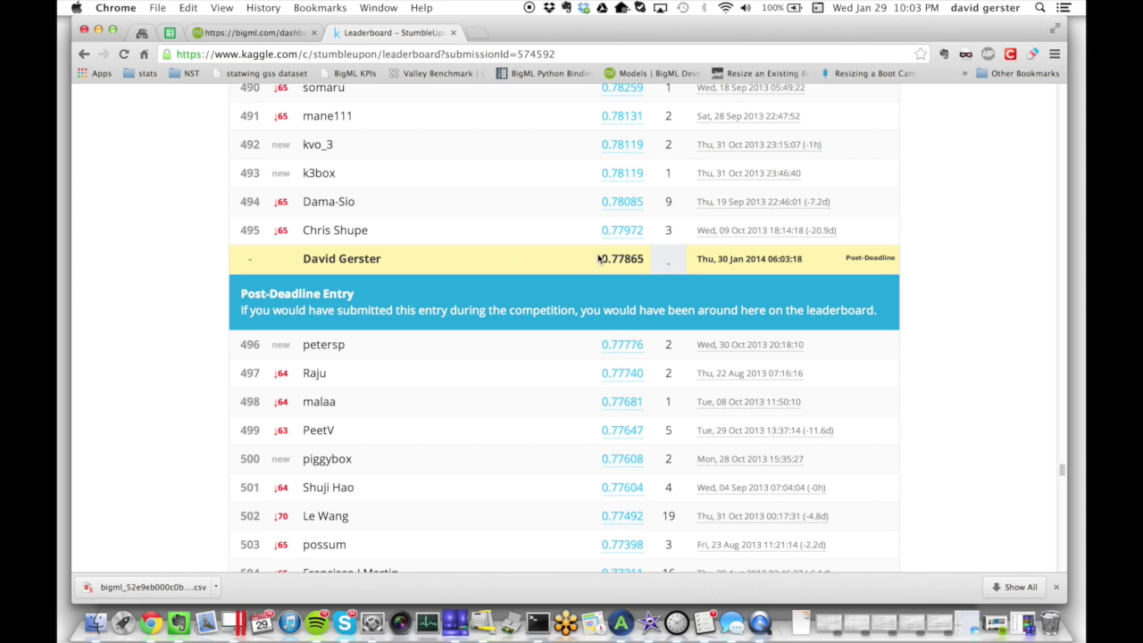
scroll(152, 257, up, 3)
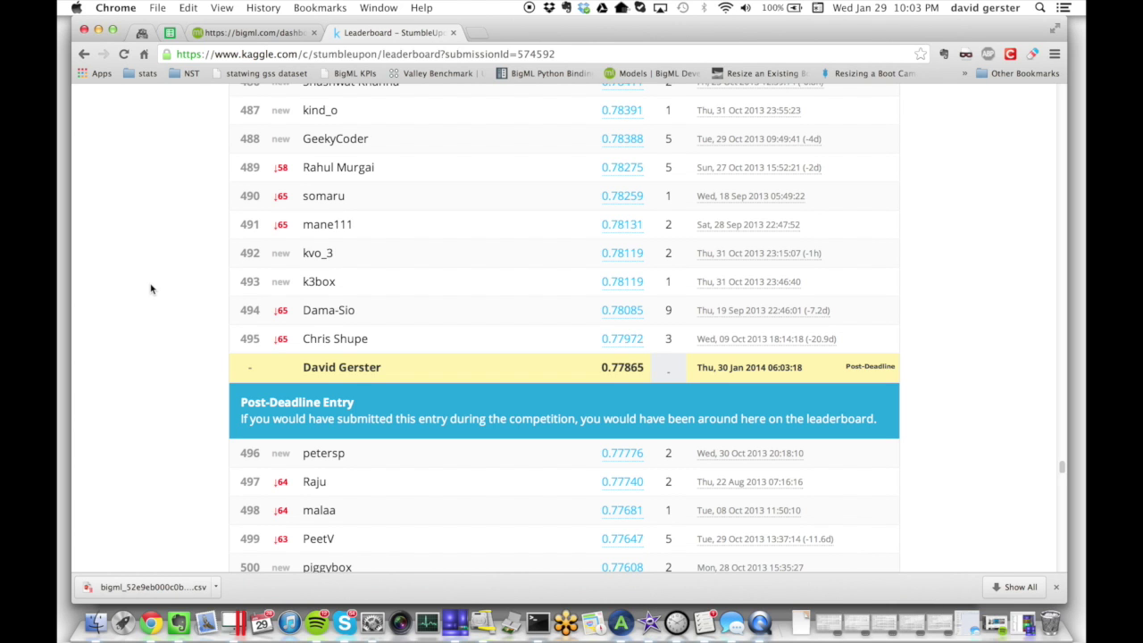
scroll(151, 288, down, 5)
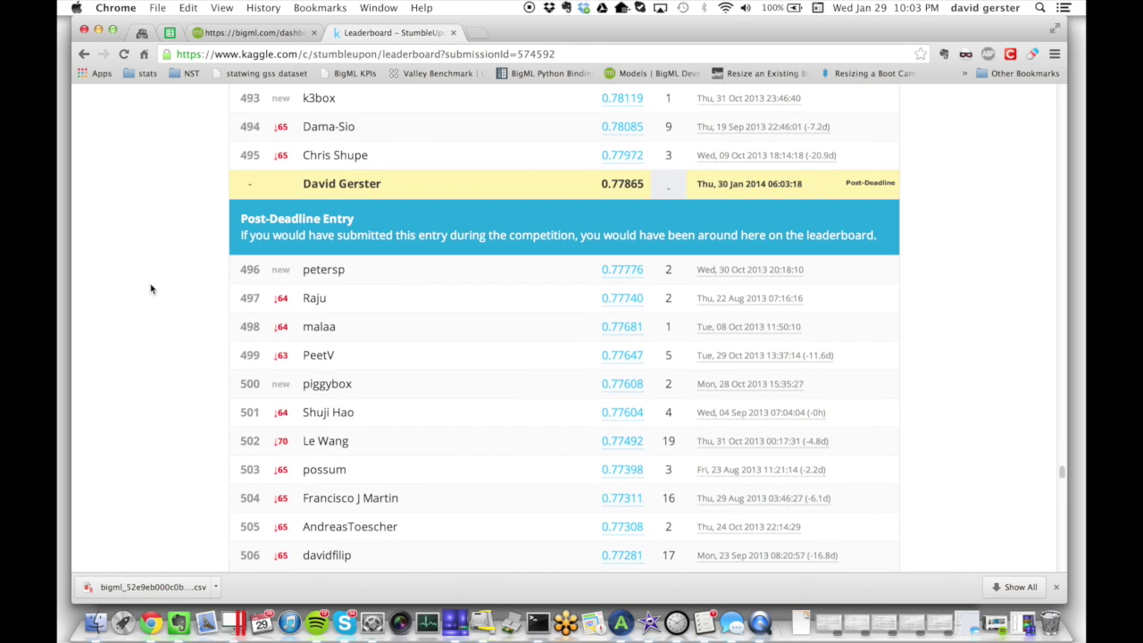
scroll(151, 288, up, 3)
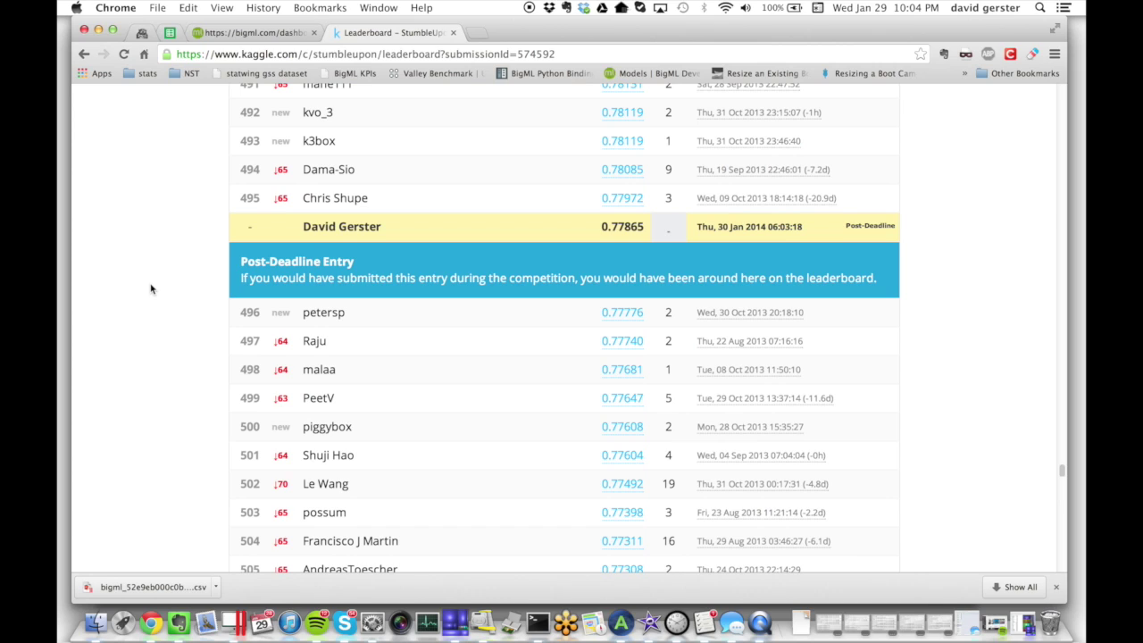